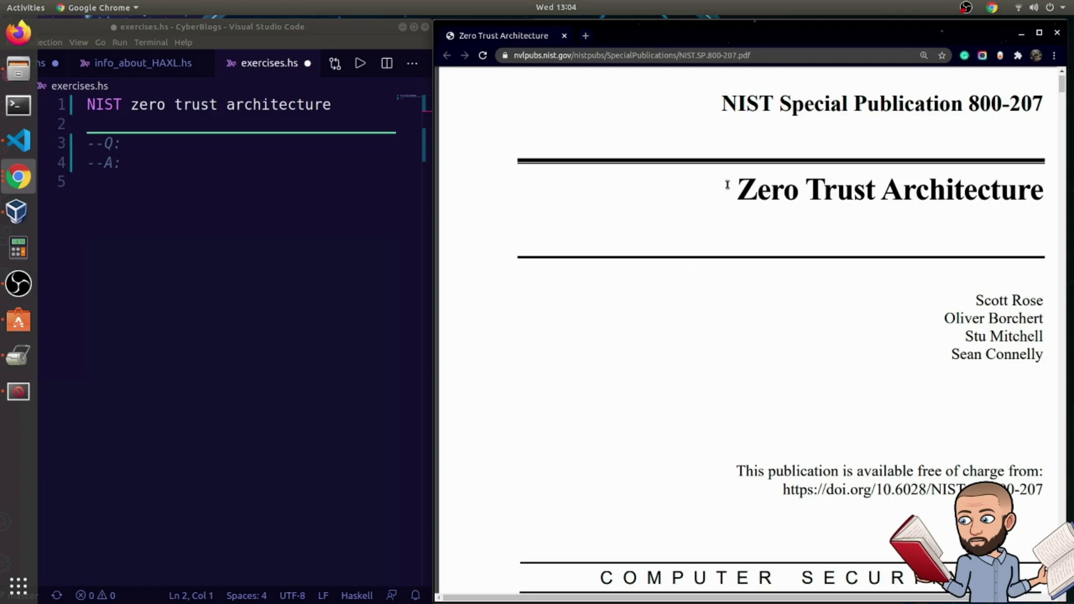
Step: Highlight the Zero Trust Architecture title, then scroll down past the title page
left_click_drag(1050, 196, 888, 223)
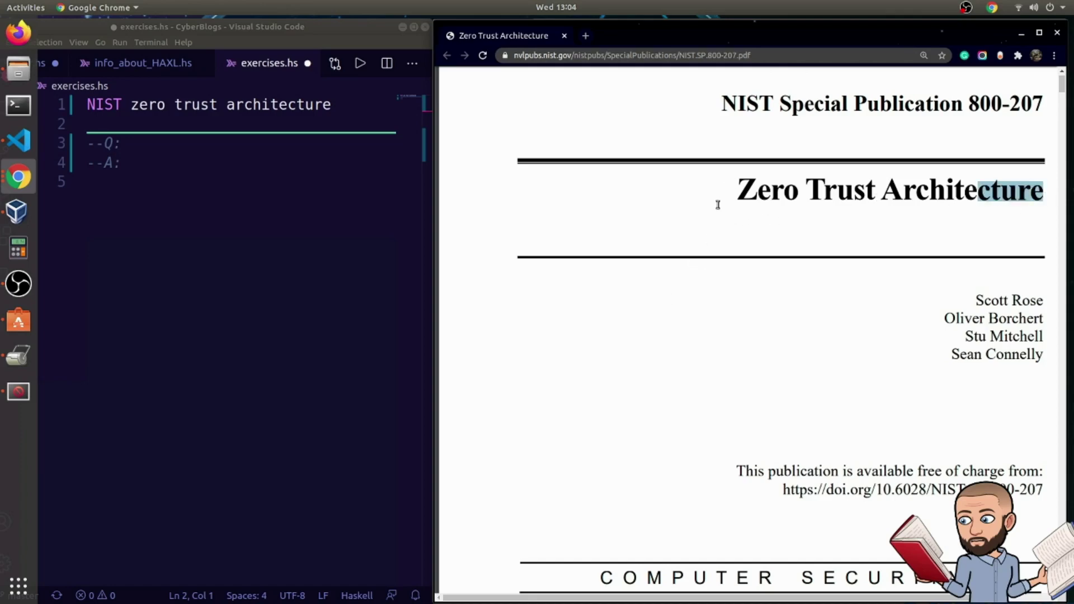
left_click_drag(717, 205, 732, 184)
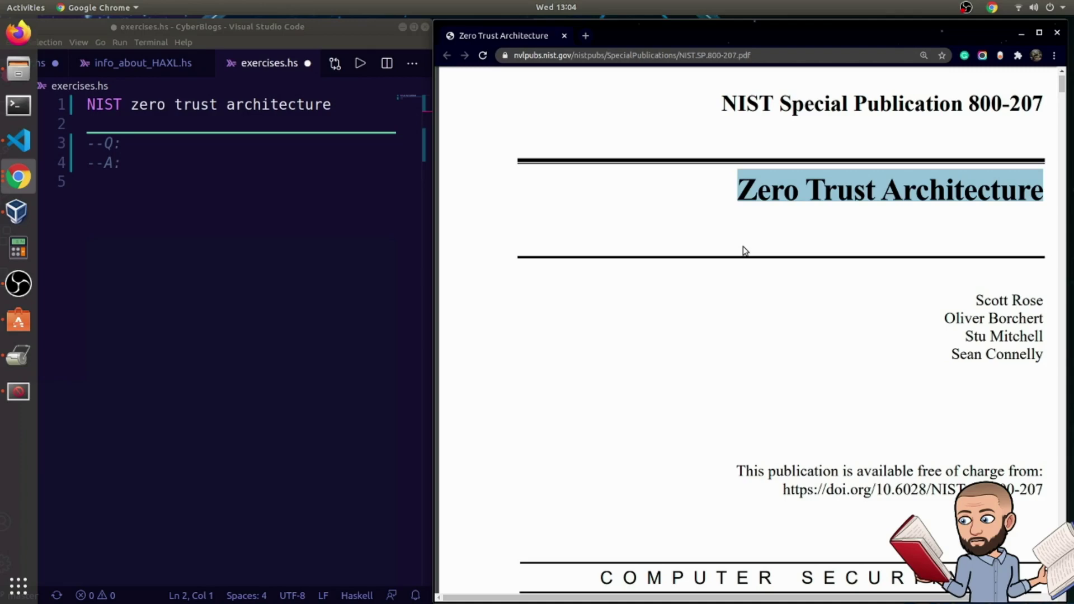
left_click(700, 303)
scroll(719, 290, "down", 3)
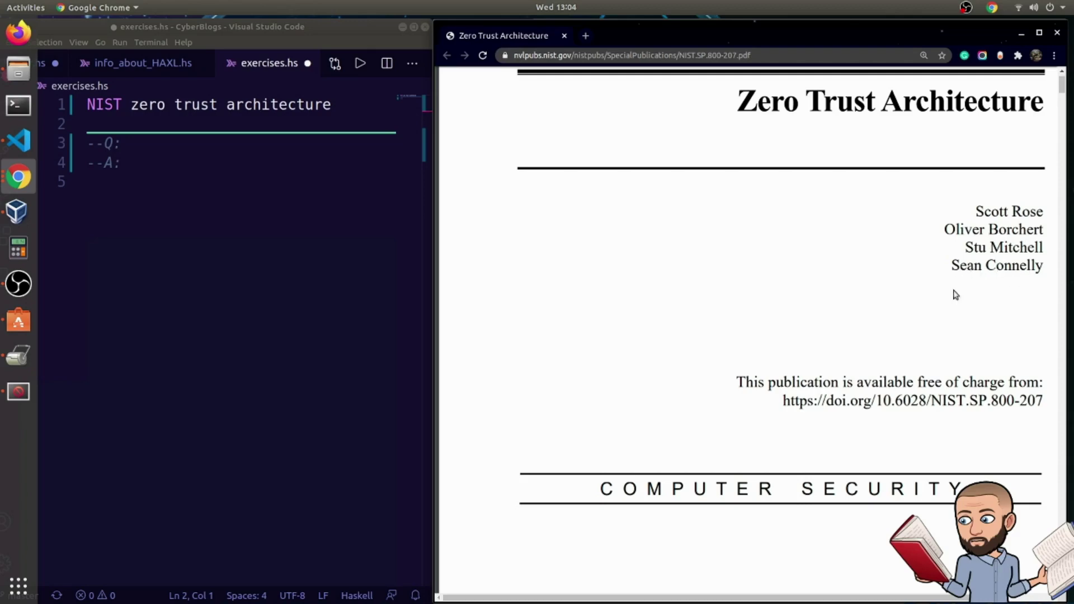
scroll(857, 272, "down", 3)
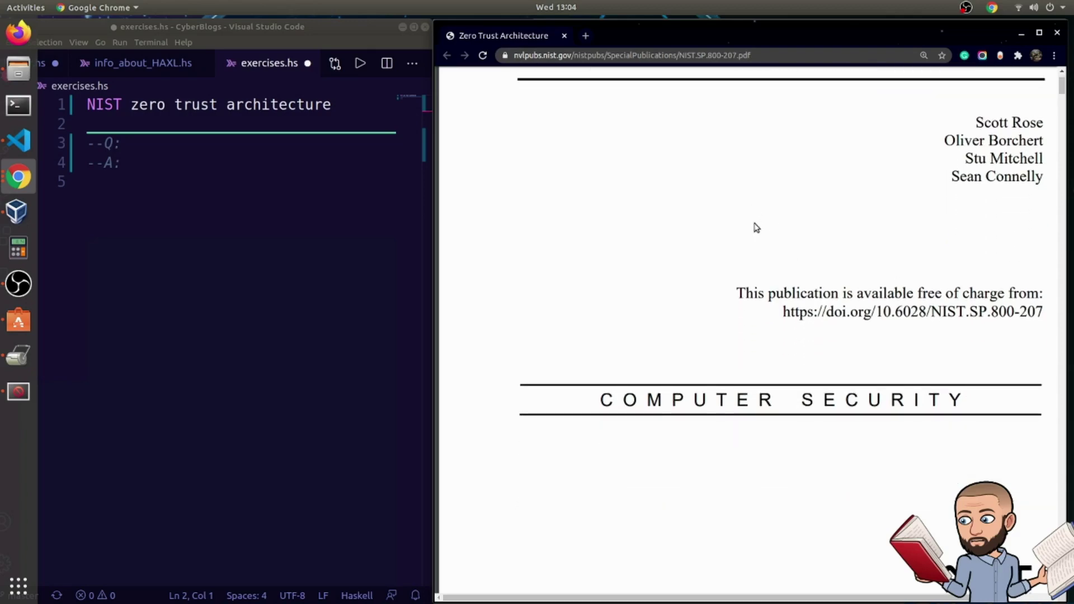
scroll(642, 282, "down", 5)
scroll(671, 296, "down", 1)
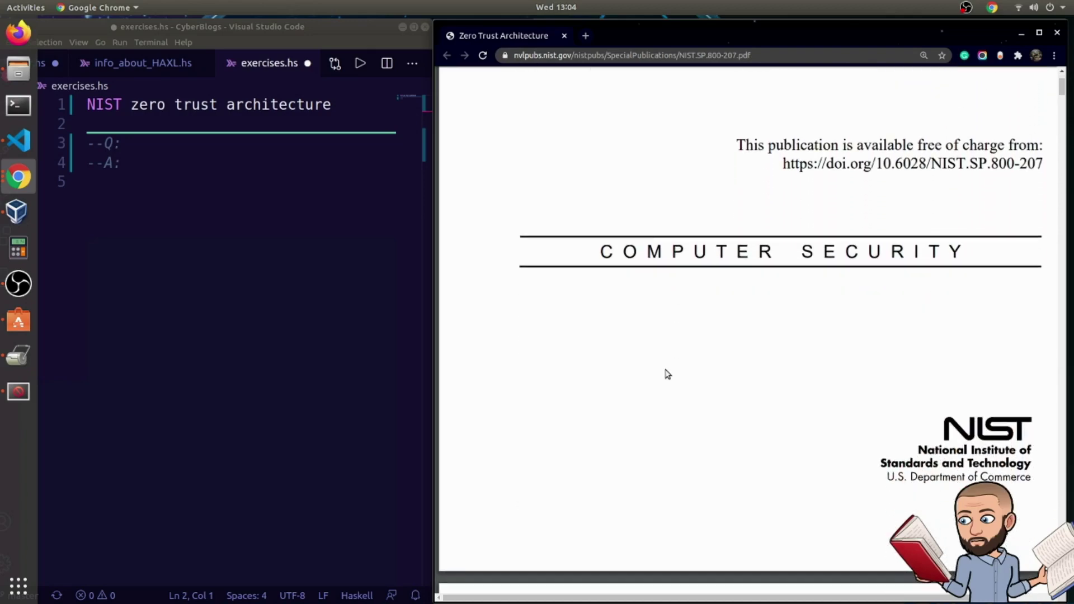
scroll(671, 363, "down", 2)
scroll(738, 257, "up", 4)
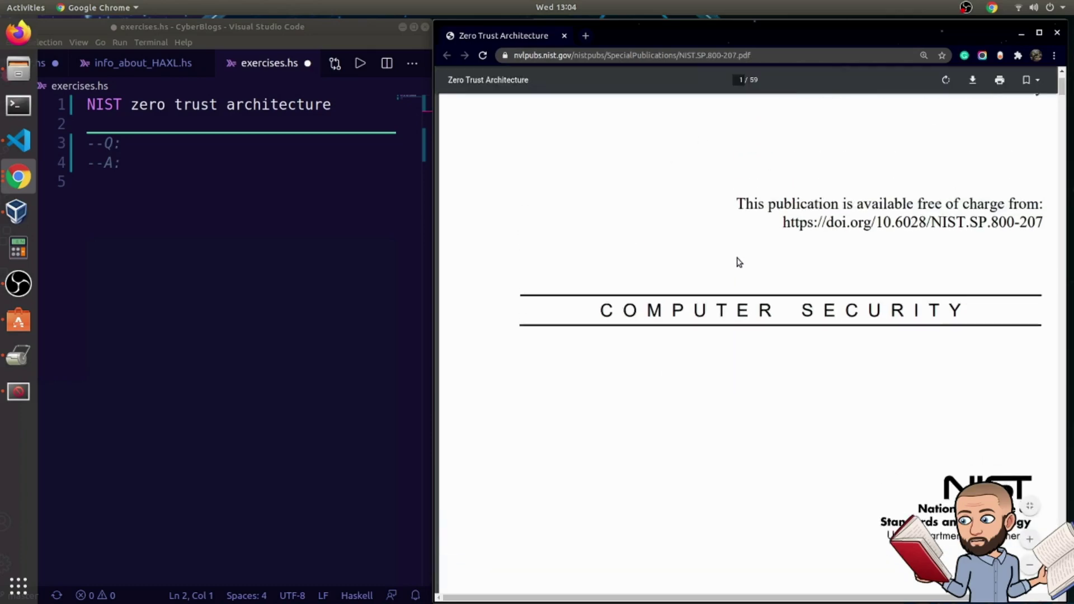
Step: Briefly select the PDF's web address, then scroll down to the Authority statement
left_click(563, 56)
left_click(610, 282)
scroll(609, 282, "down", 9)
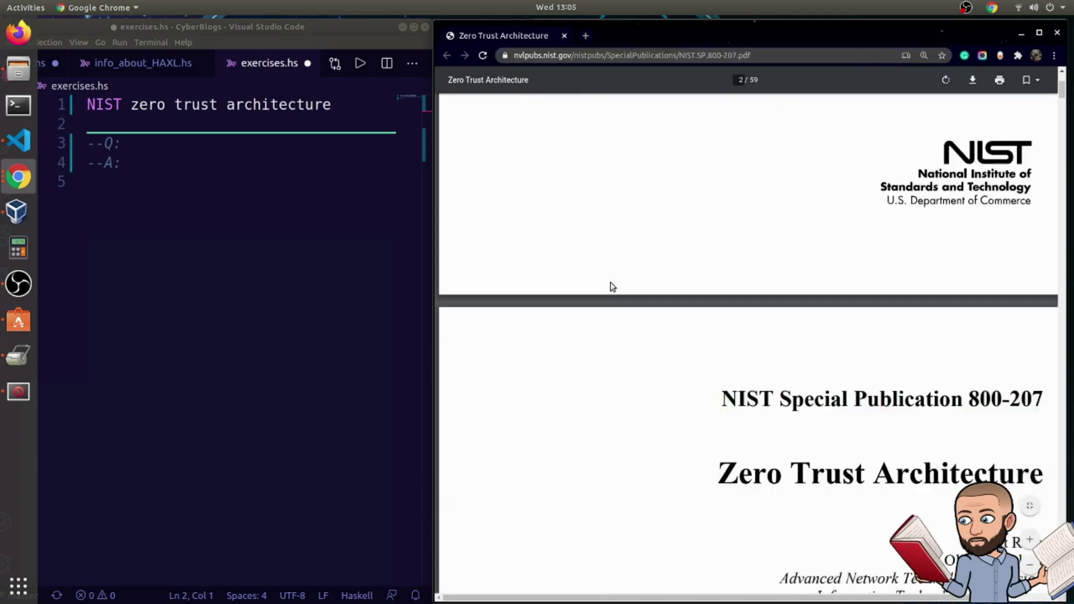
scroll(609, 287, "down", 2)
scroll(703, 277, "up", 1)
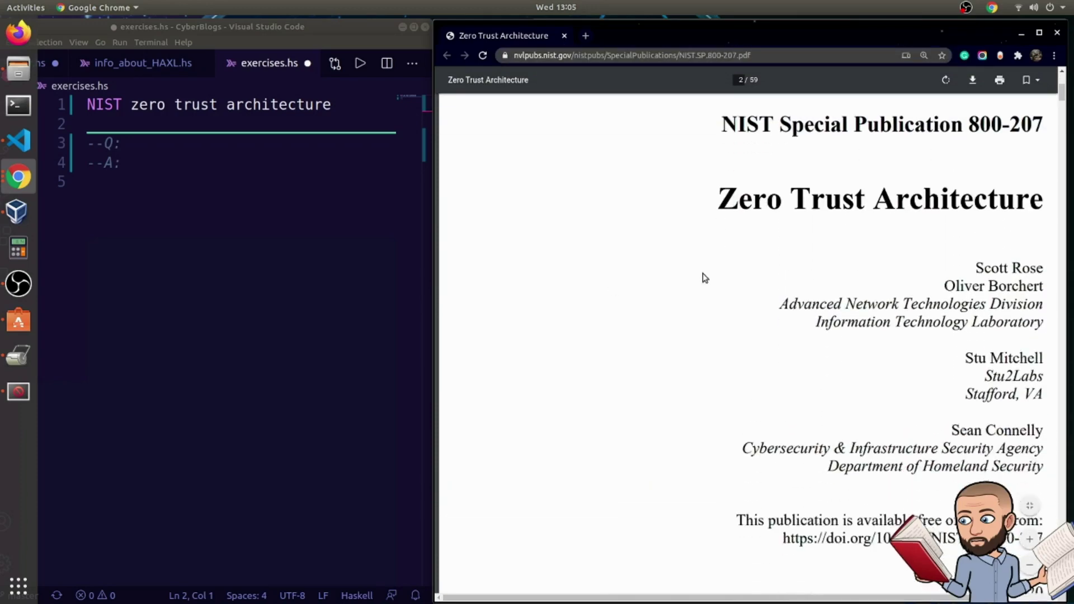
scroll(662, 284, "down", 3)
scroll(648, 282, "down", 6)
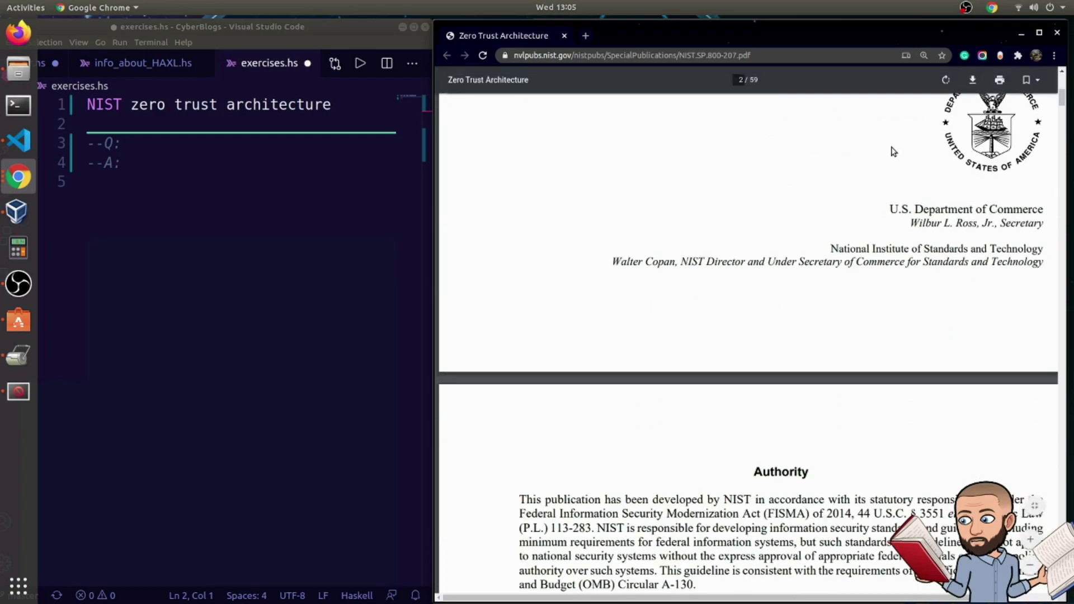
scroll(945, 195, "up", 1)
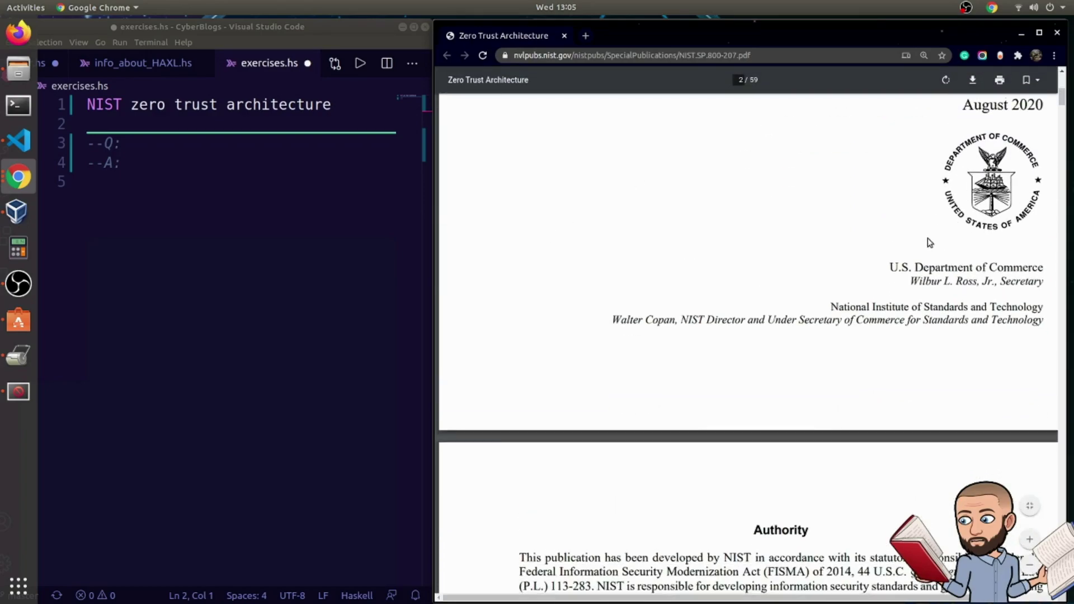
scroll(927, 237, "down", 3)
scroll(760, 230, "down", 4)
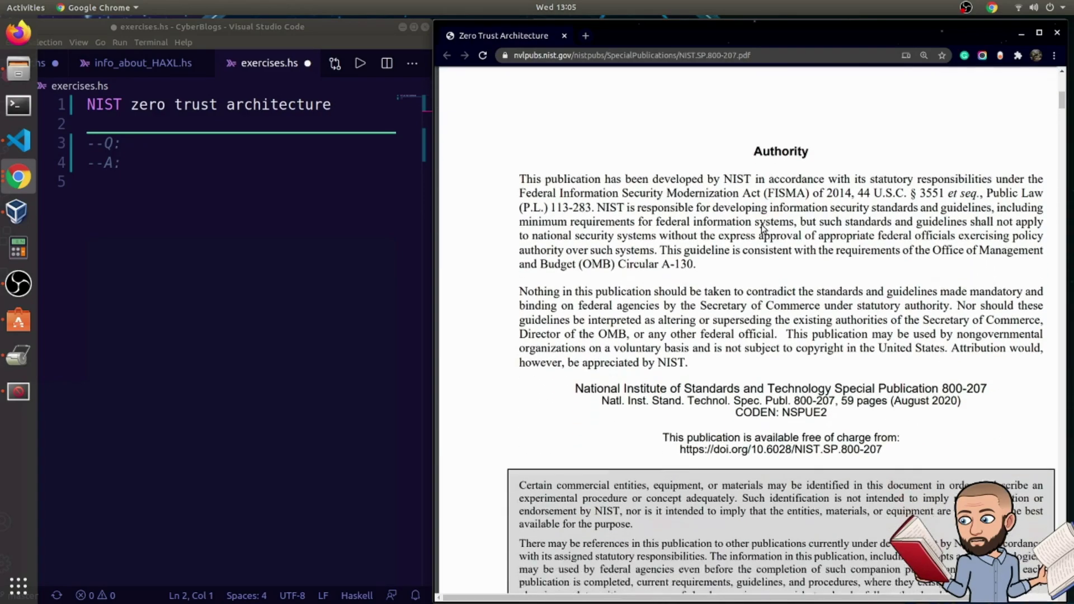
scroll(699, 366, "down", 3)
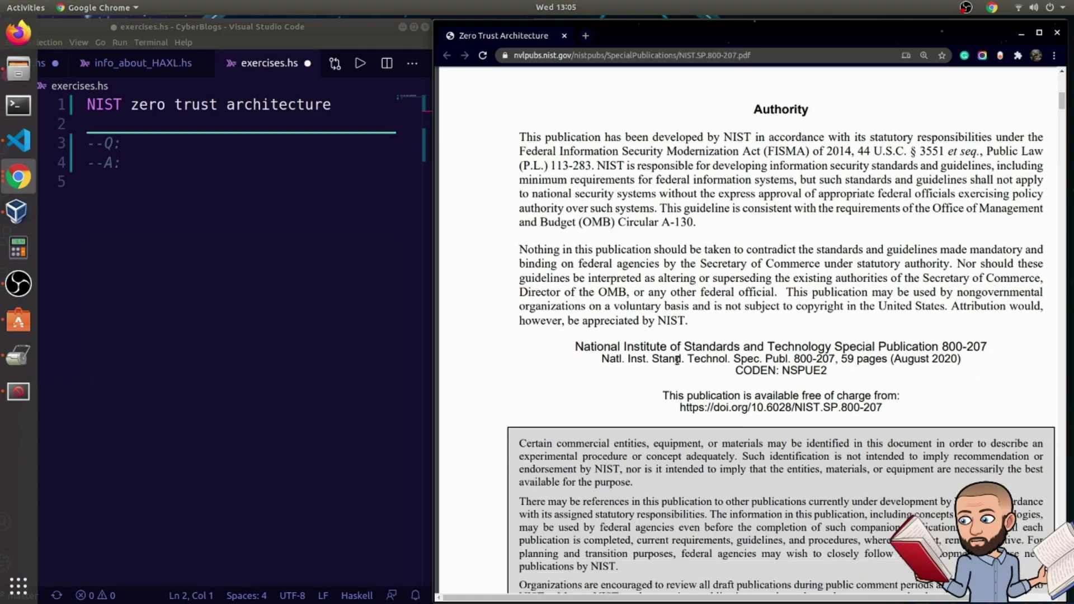
scroll(581, 327, "up", 2)
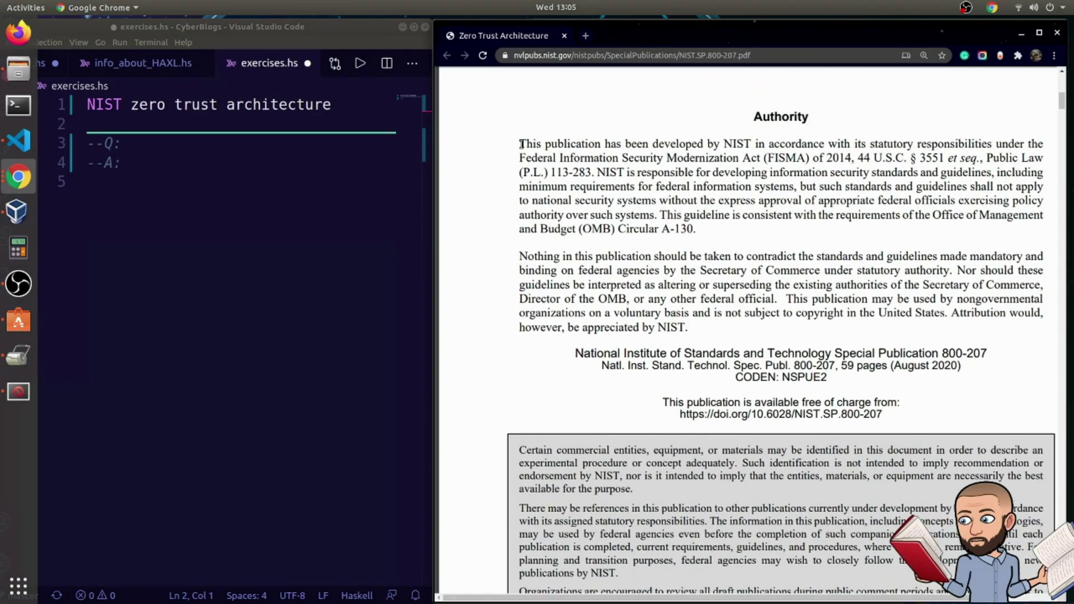
Step: Highlight the Authority paragraph's opening lines, then scroll to the page 3 Comments section
left_click_drag(521, 144, 523, 144)
left_click_drag(523, 144, 800, 159)
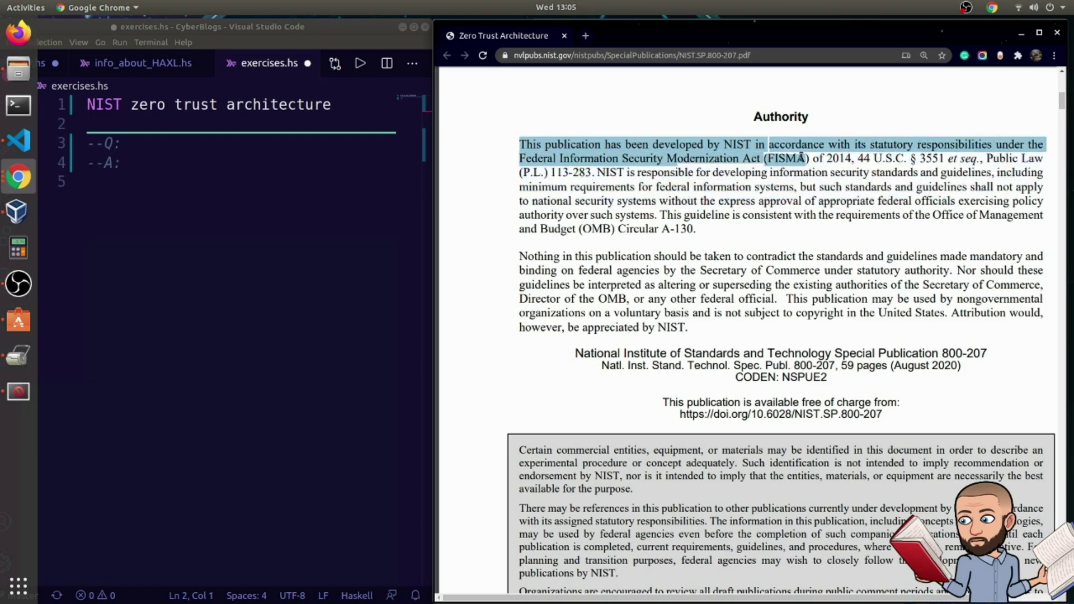
left_click(798, 163)
scroll(771, 173, "down", 8)
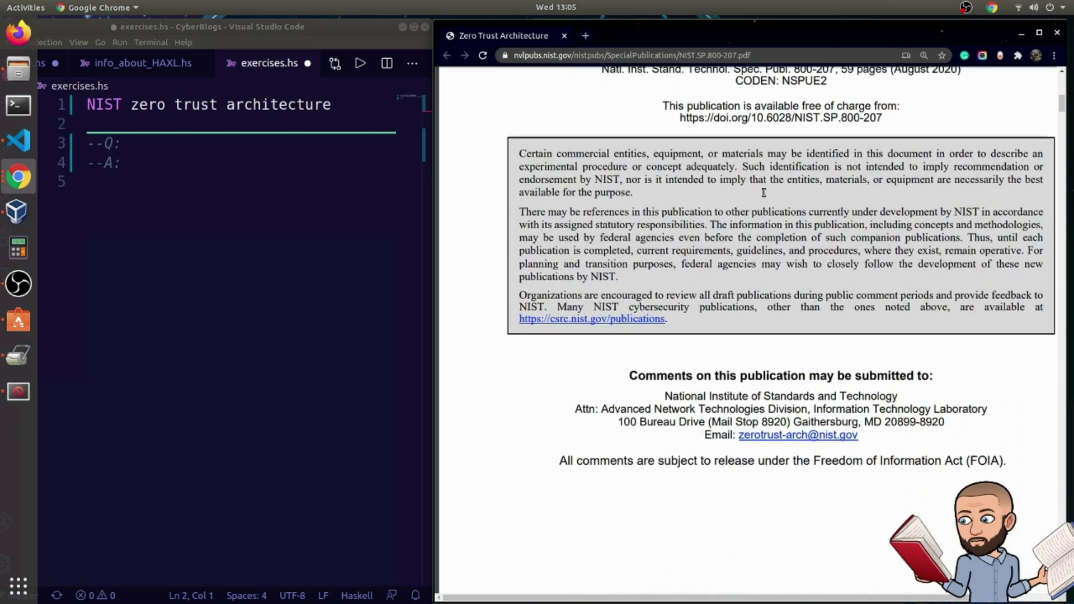
scroll(688, 218, "down", 1)
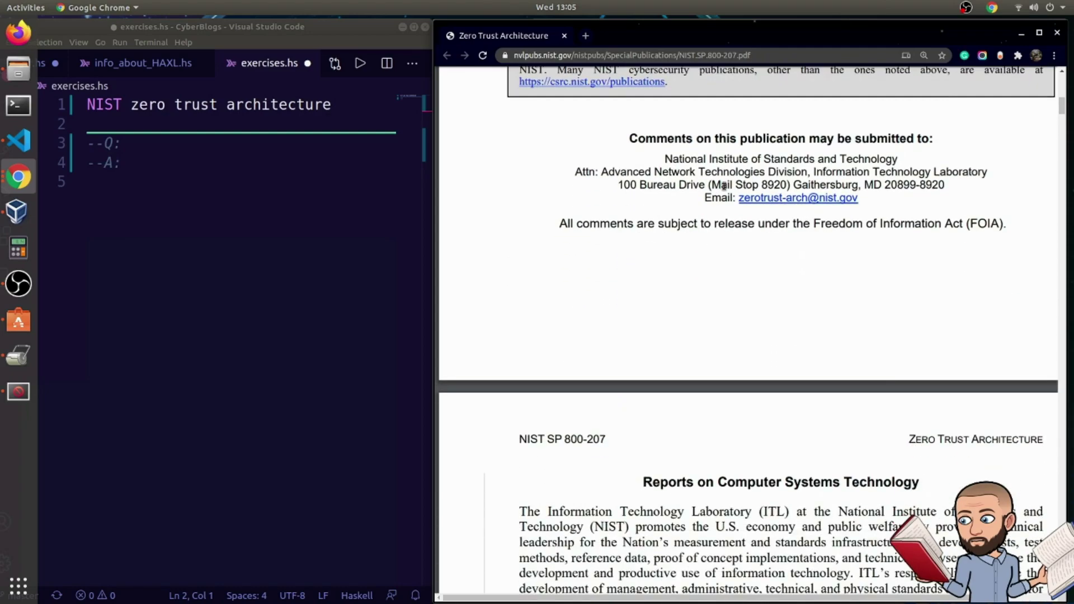
scroll(811, 146, "down", 1)
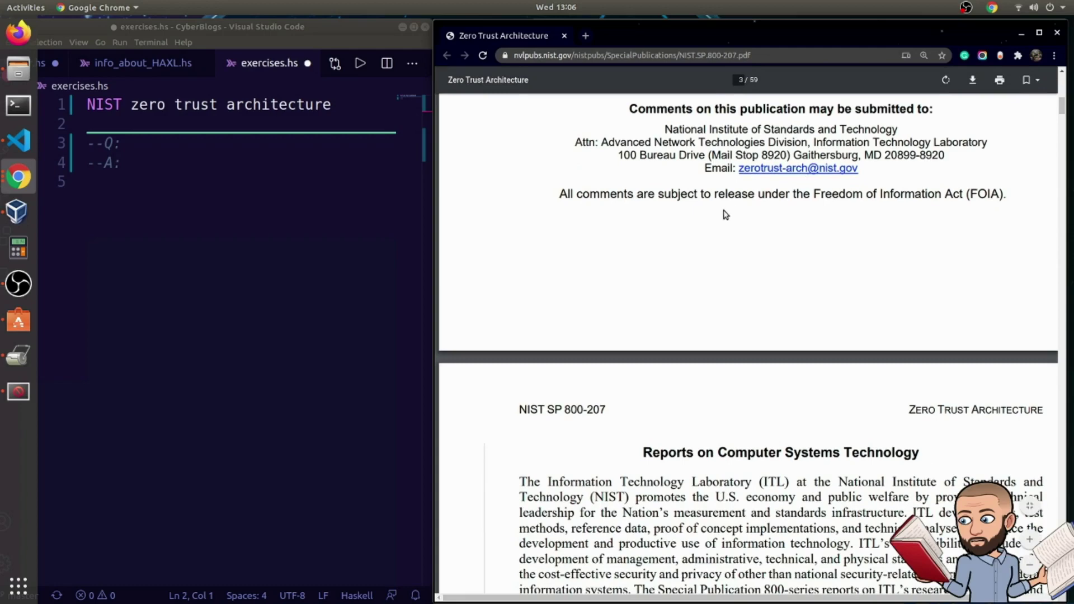
scroll(723, 211, "down", 1)
scroll(675, 170, "up", 2)
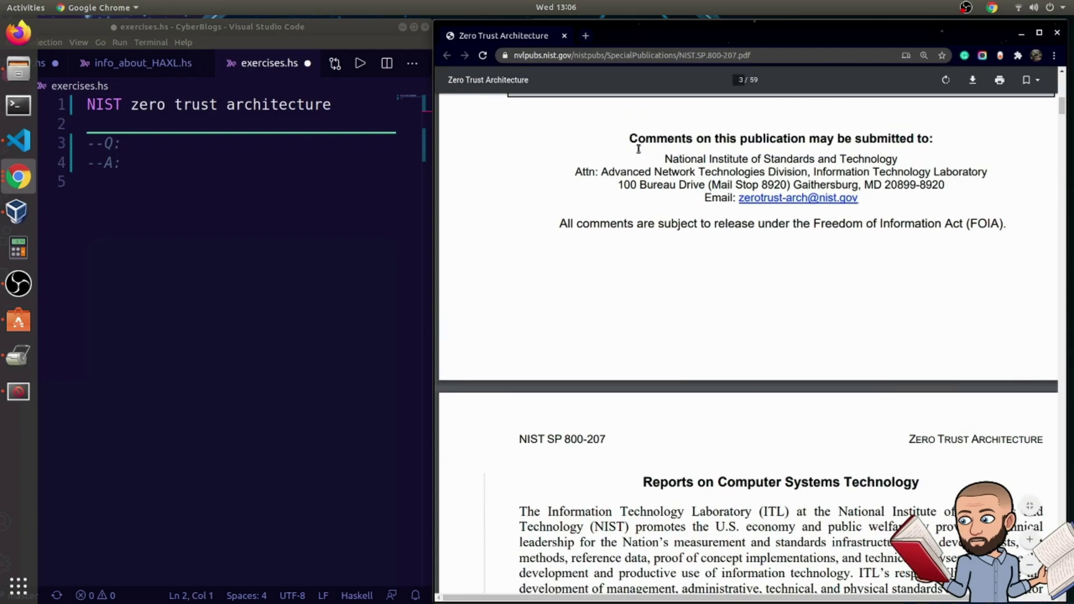
Step: Copy the PDF's comment-submission contact block and paste it at line 5 of exercises.hs
left_click_drag(628, 138, 873, 204)
right_click(833, 176)
left_click(834, 184)
left_click(188, 315)
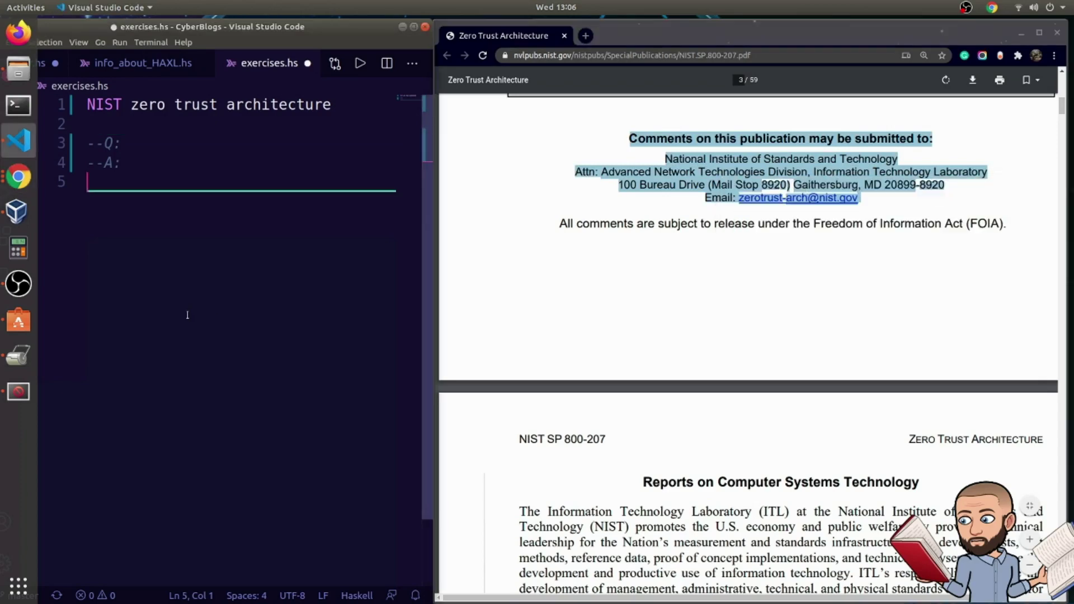
key("ctrl+v")
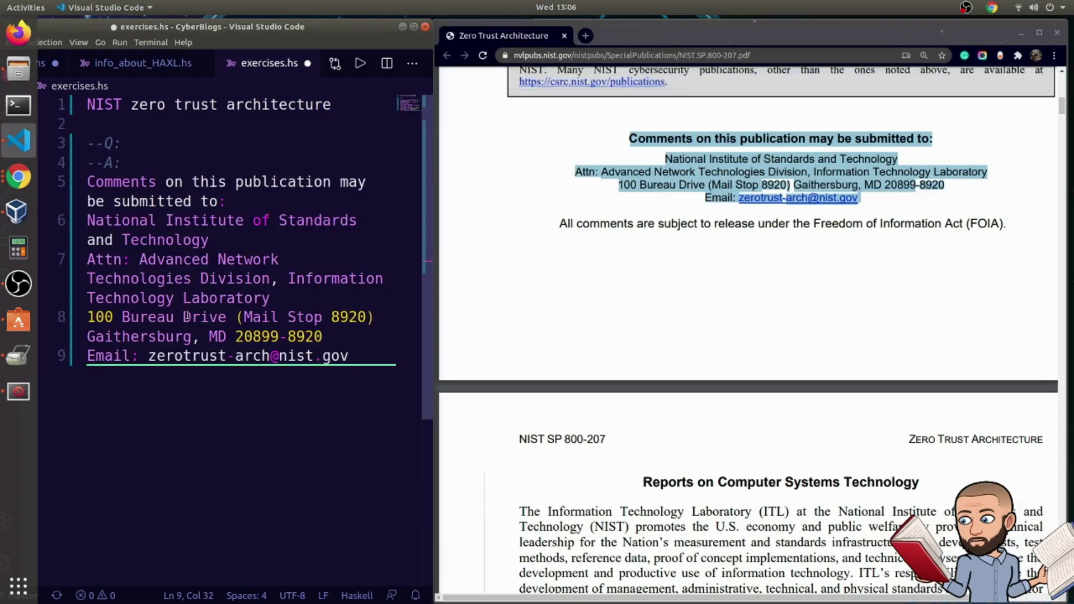
Step: Add blank lines separating the pasted contact block from the Q/A lines
left_click(143, 151)
key("Down")
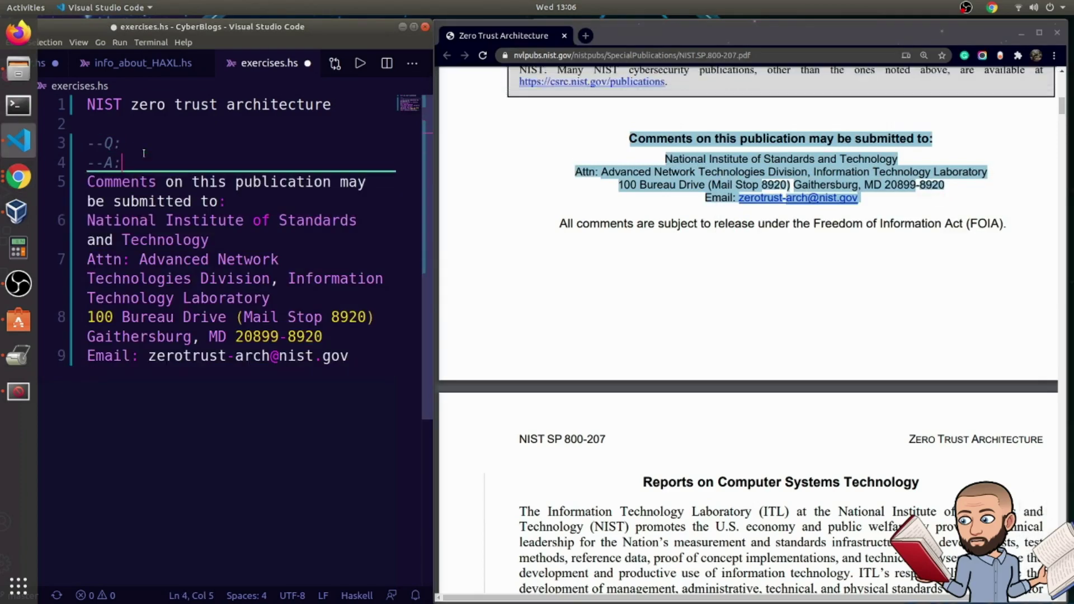
key("Return")
key("Return")
left_click(552, 236)
scroll(552, 238, "down", 3)
scroll(553, 239, "down", 2)
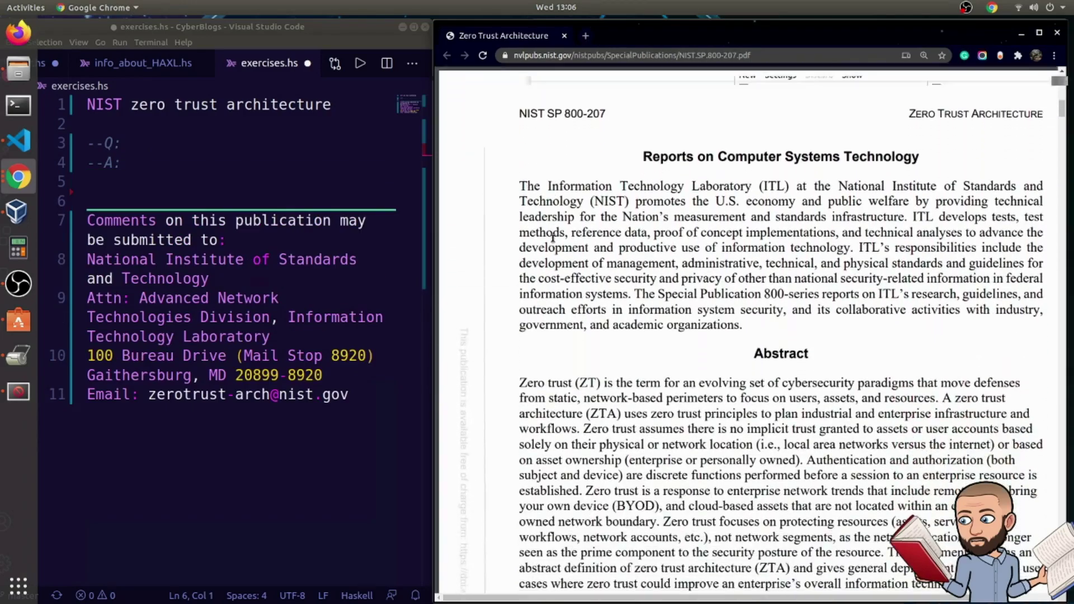
Step: Scroll to the page 4 Abstract and highlight its zero-trust definition up to the physical location phrase
scroll(629, 158, "down", 2)
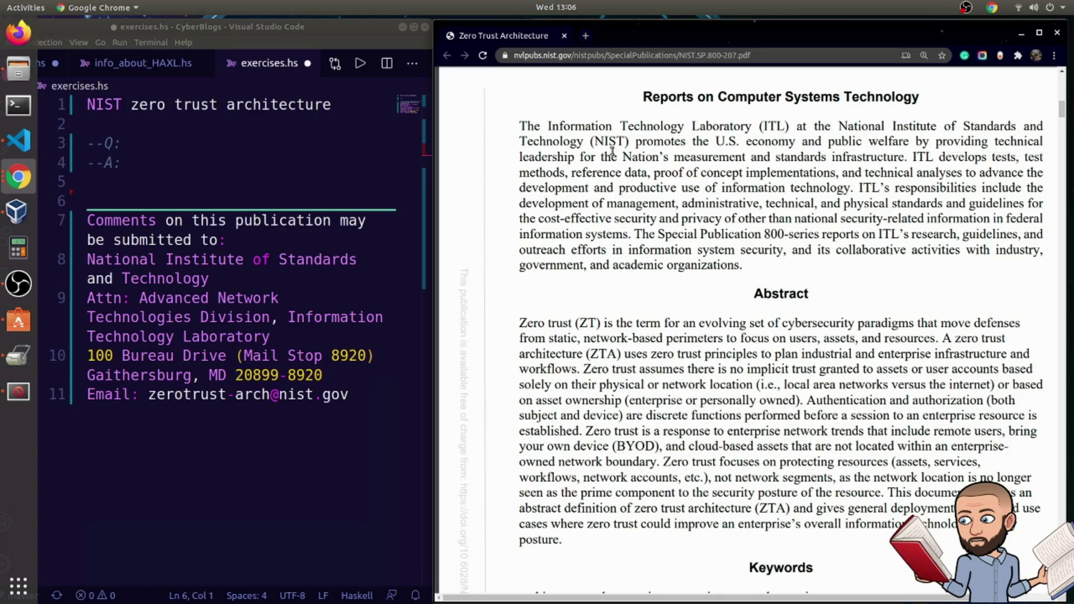
left_click_drag(639, 140, 666, 156)
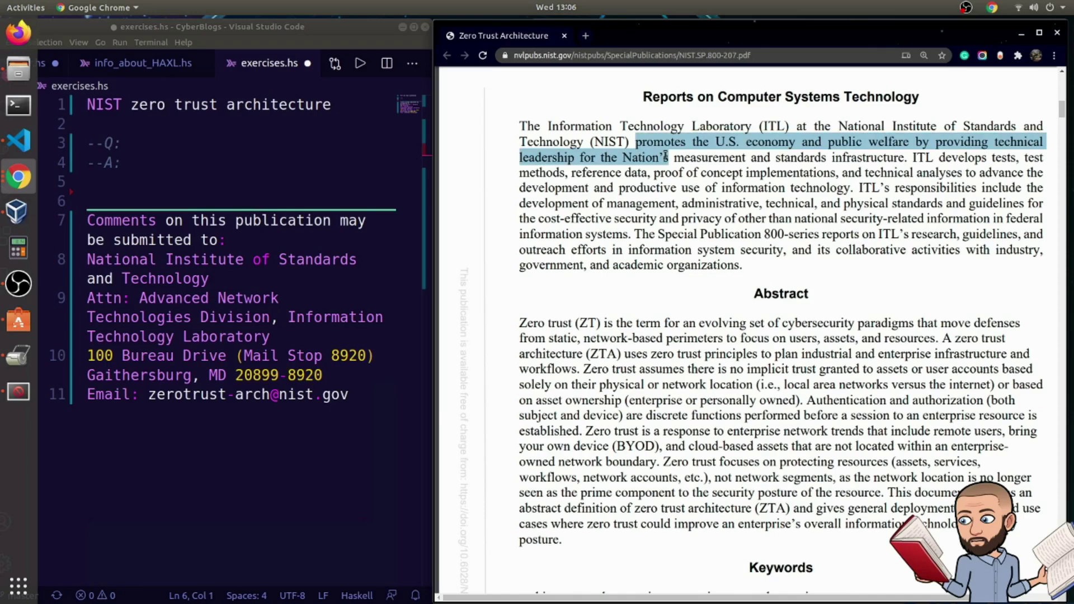
left_click_drag(666, 156, 910, 157)
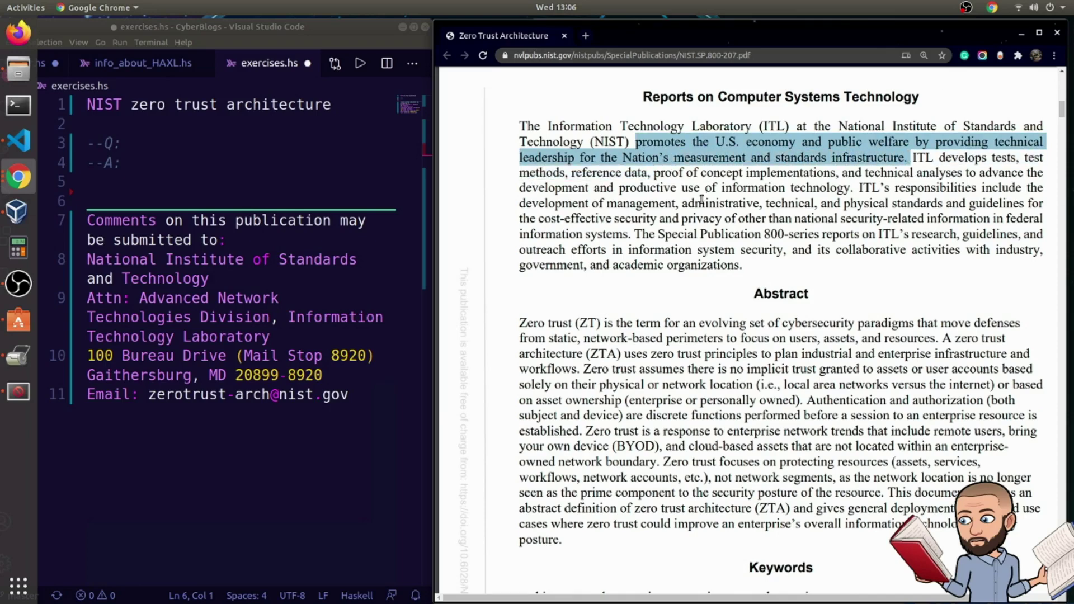
left_click(631, 180)
scroll(641, 158, "down", 3)
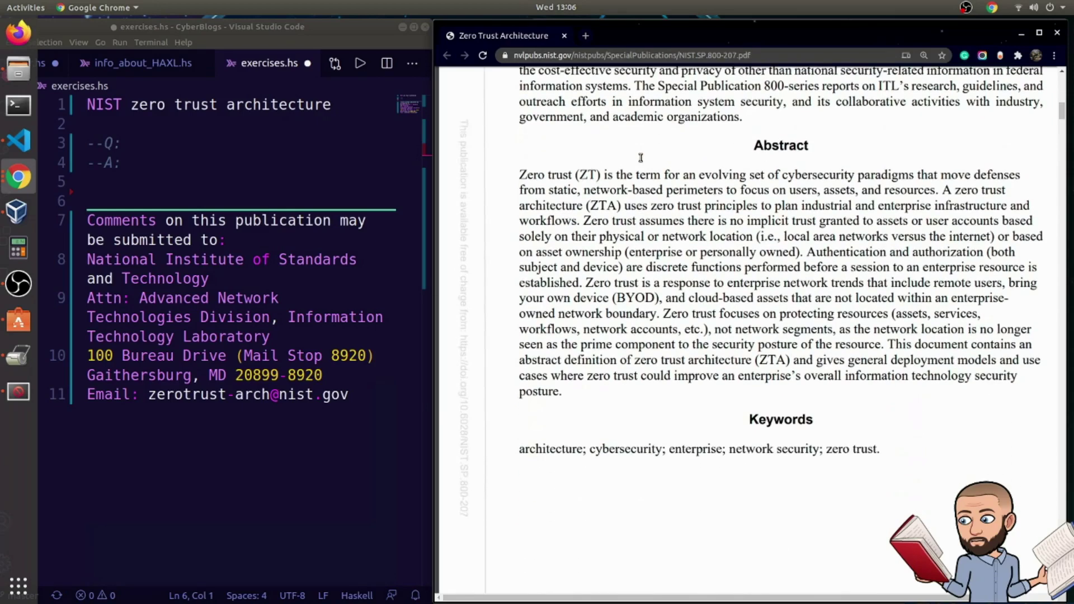
scroll(641, 158, "down", 1)
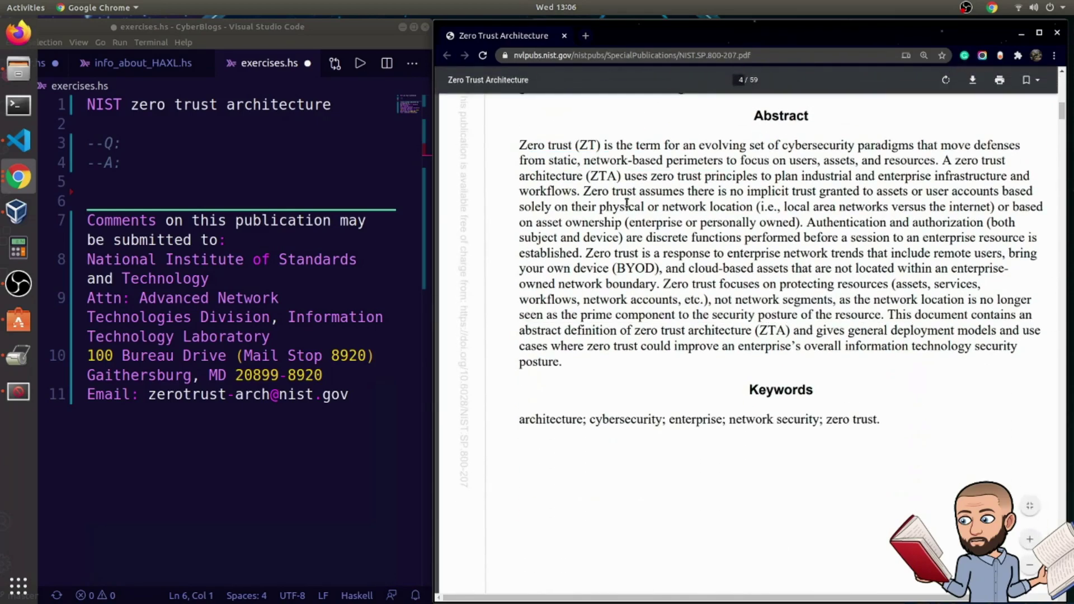
left_click_drag(520, 146, 1026, 235)
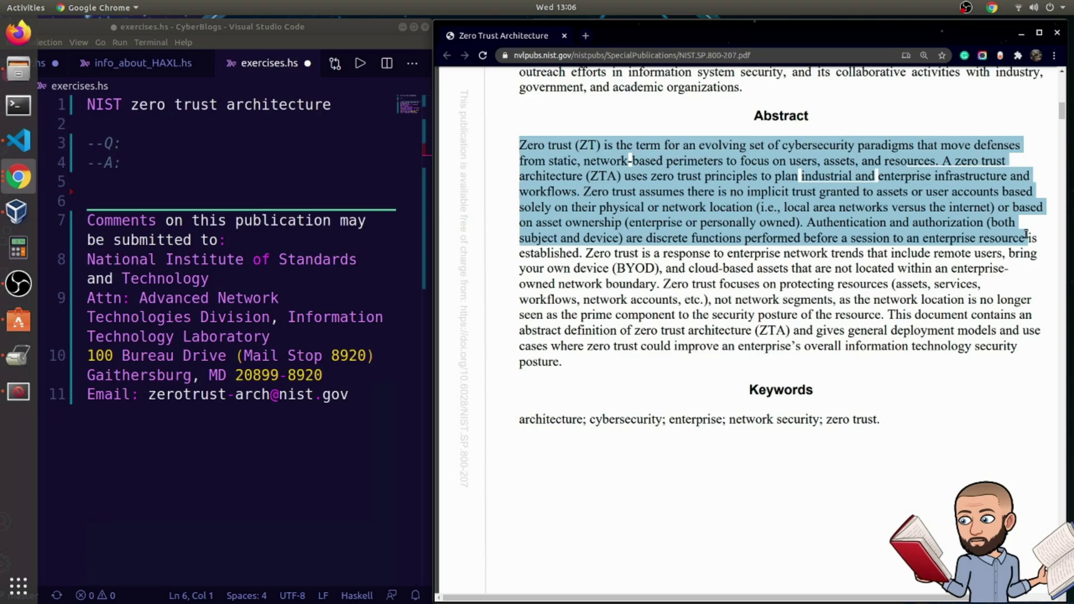
left_click_drag(1026, 234, 1041, 194)
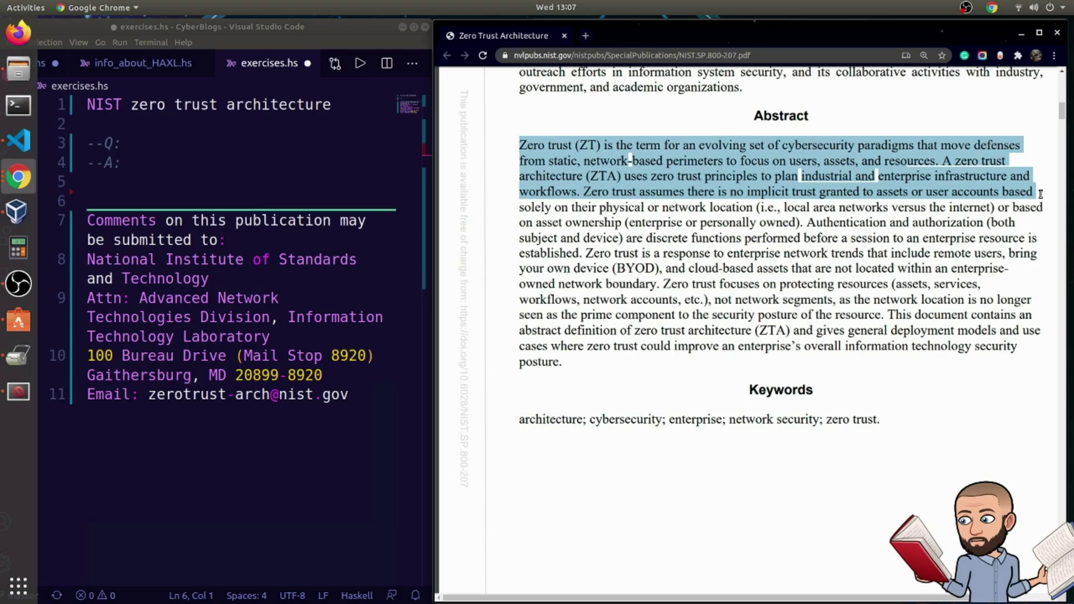
left_click_drag(1041, 194, 757, 207)
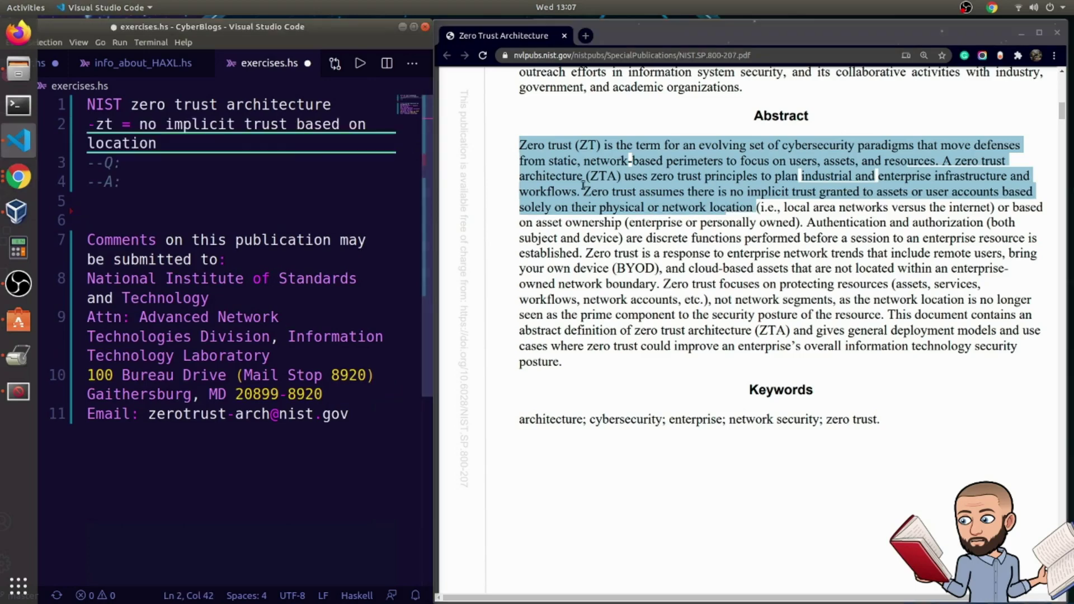
Step: Select 'location' in the new note '-zt = no implicit trust based on location' and go back to the PDF
left_click_drag(157, 147, 85, 125)
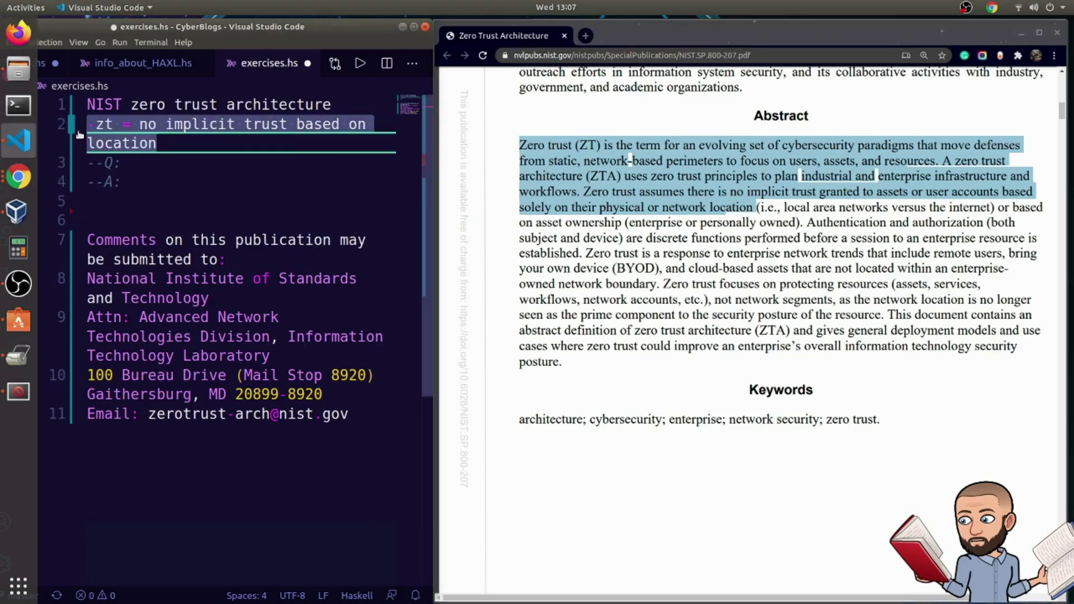
left_click(616, 221)
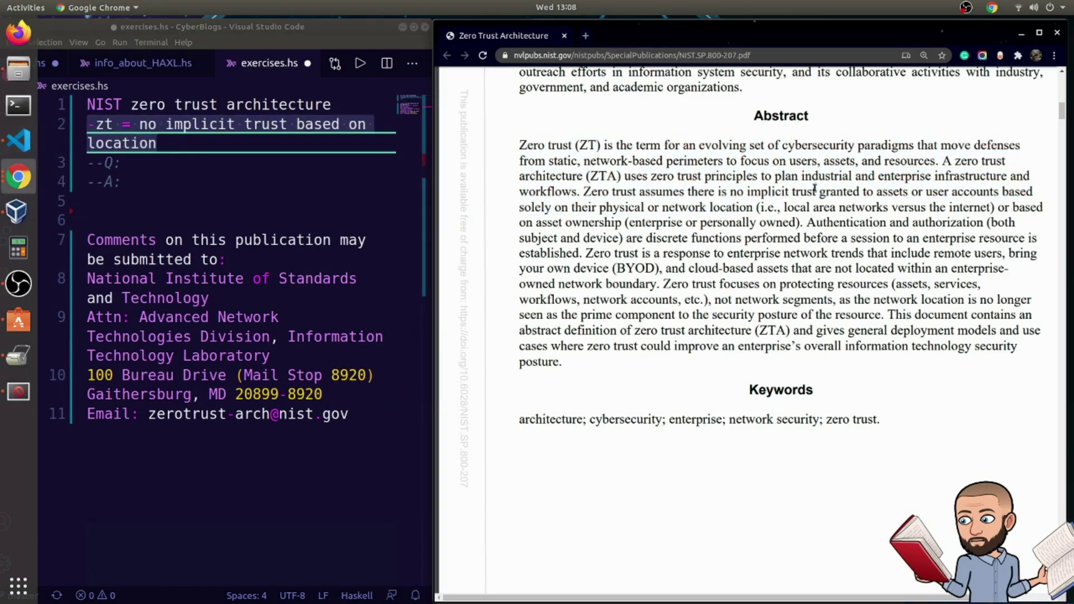
Step: Highlight the Abstract sentences on asset ownership and enterprise network trends, ending on protecting resources
left_click_drag(998, 206, 980, 253)
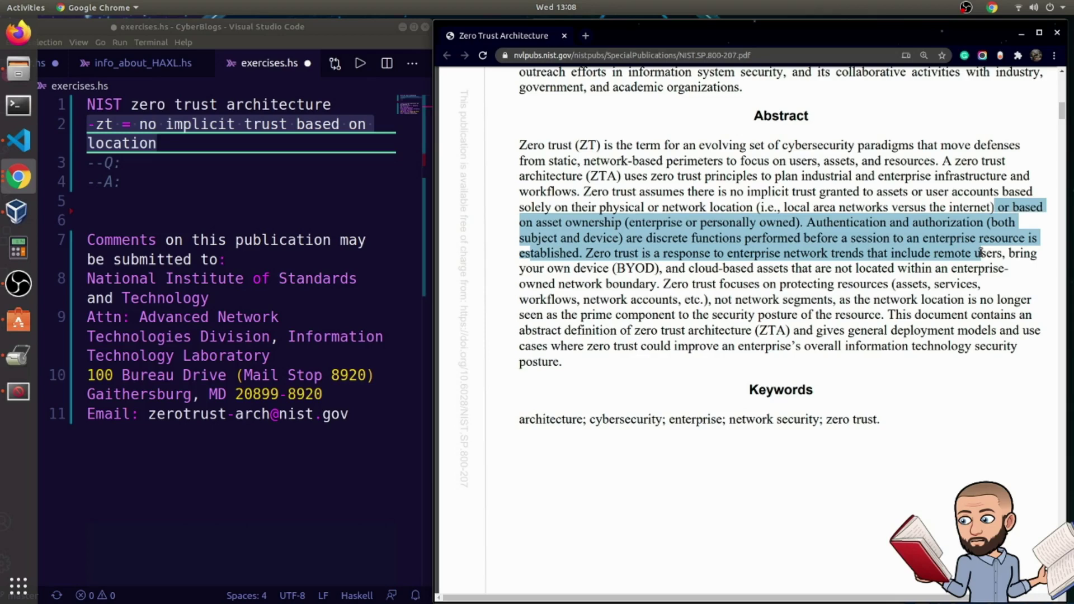
left_click_drag(981, 252, 779, 285)
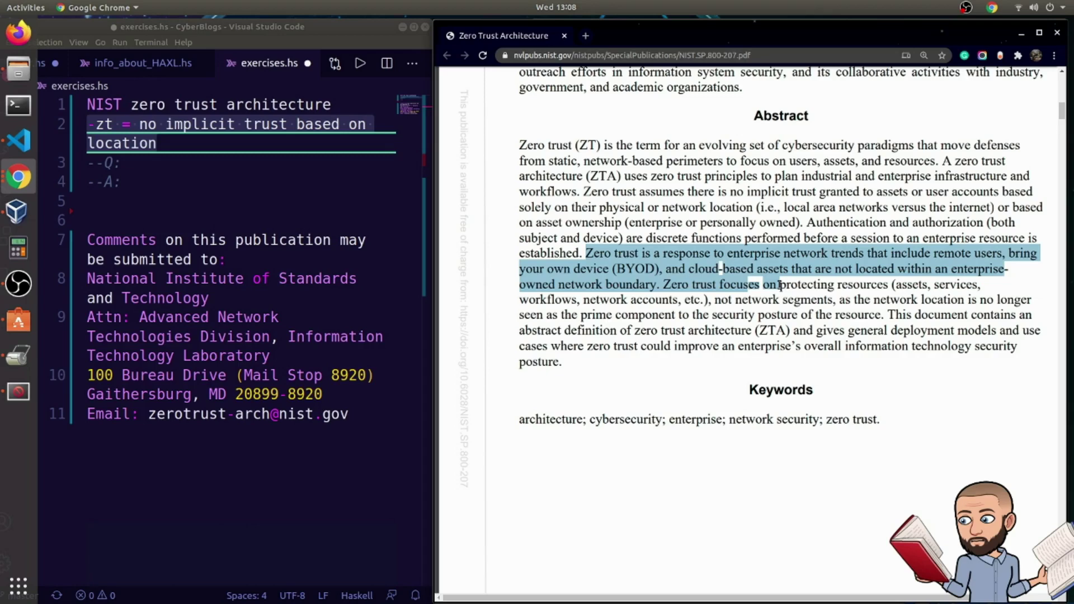
left_click_drag(779, 285, 885, 315)
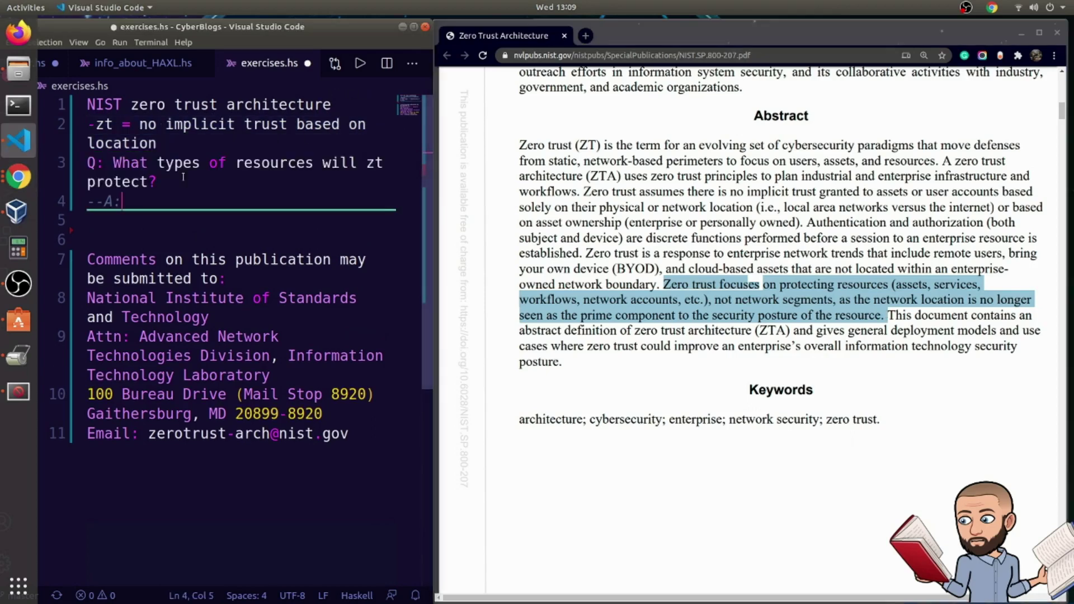
Step: Answer the resources question on line 4 with 'services, network accounts, assets(applications?)'
left_click_drag(87, 164, 159, 184)
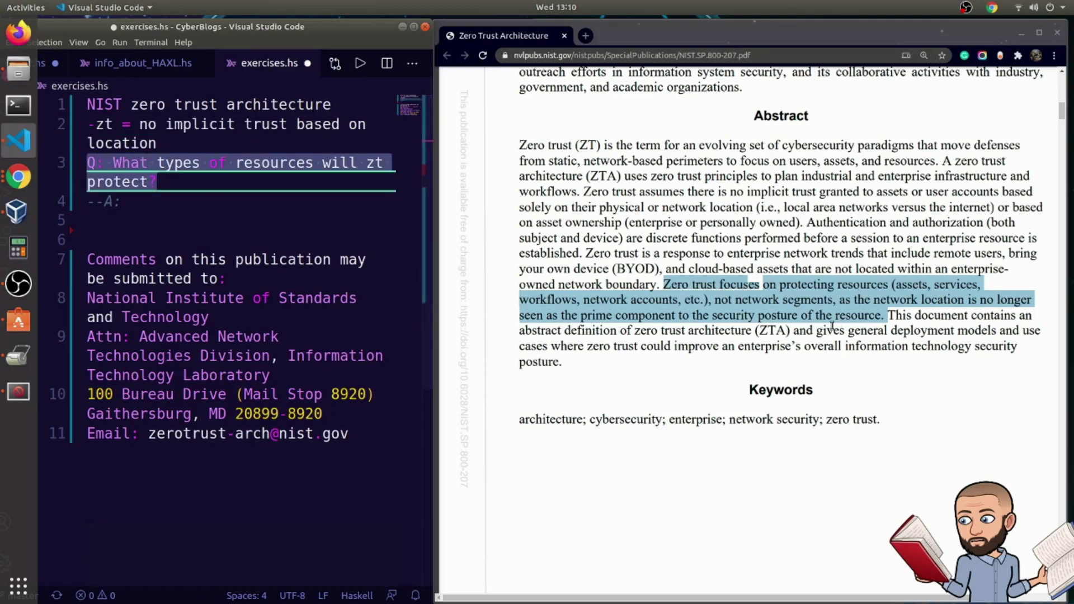
left_click(156, 199)
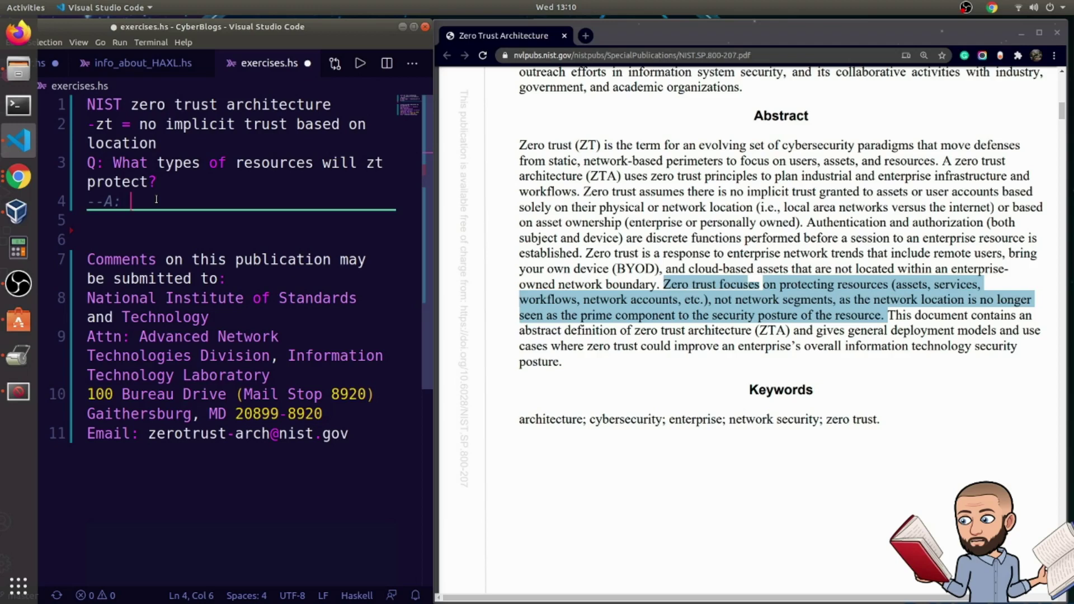
type("services, network accounts")
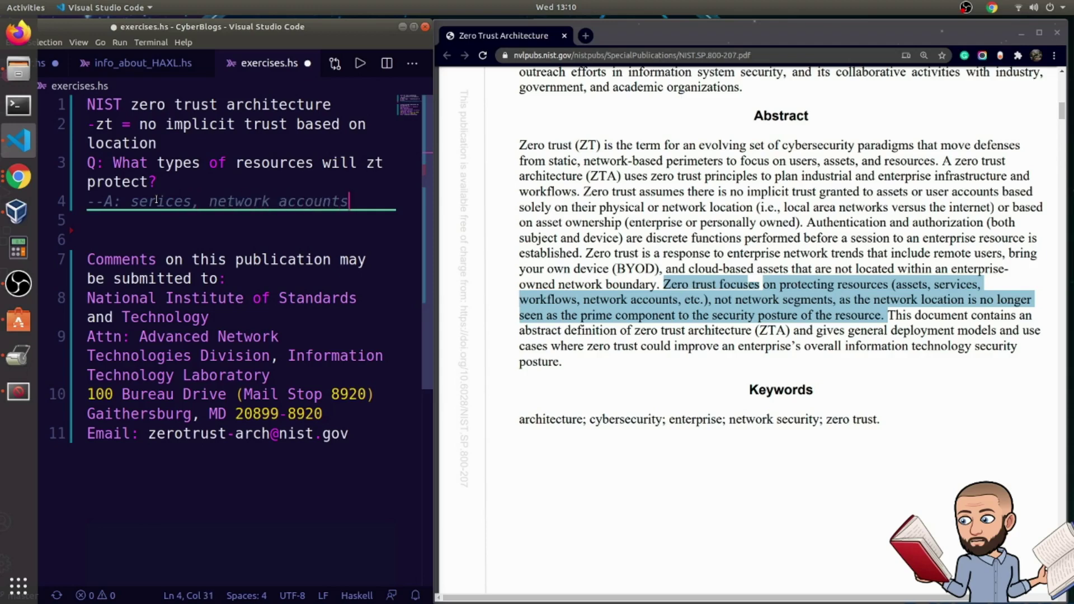
type(", assets")
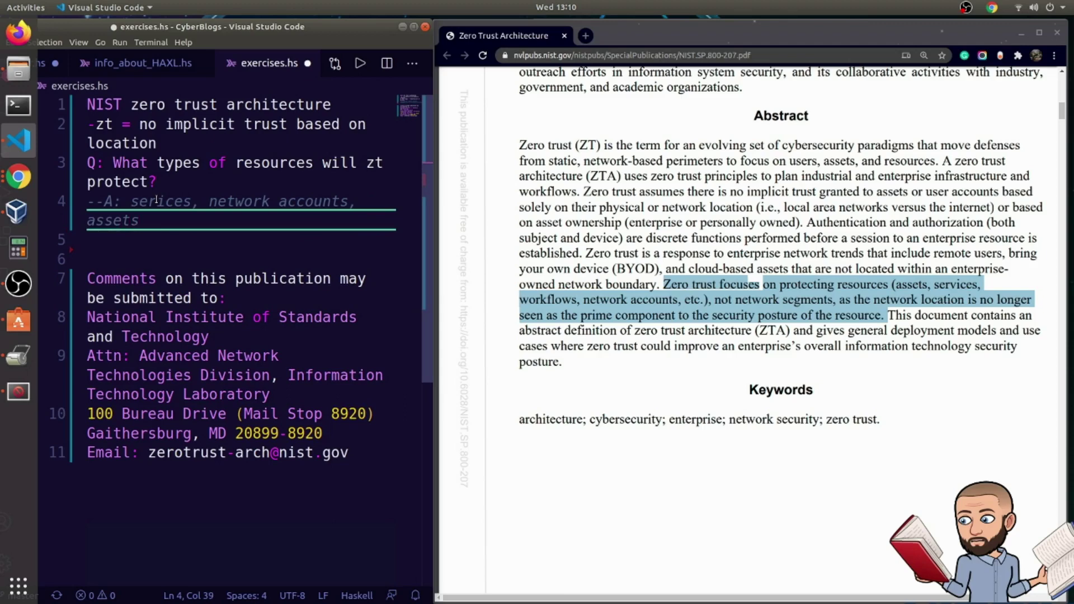
type("(applications?")
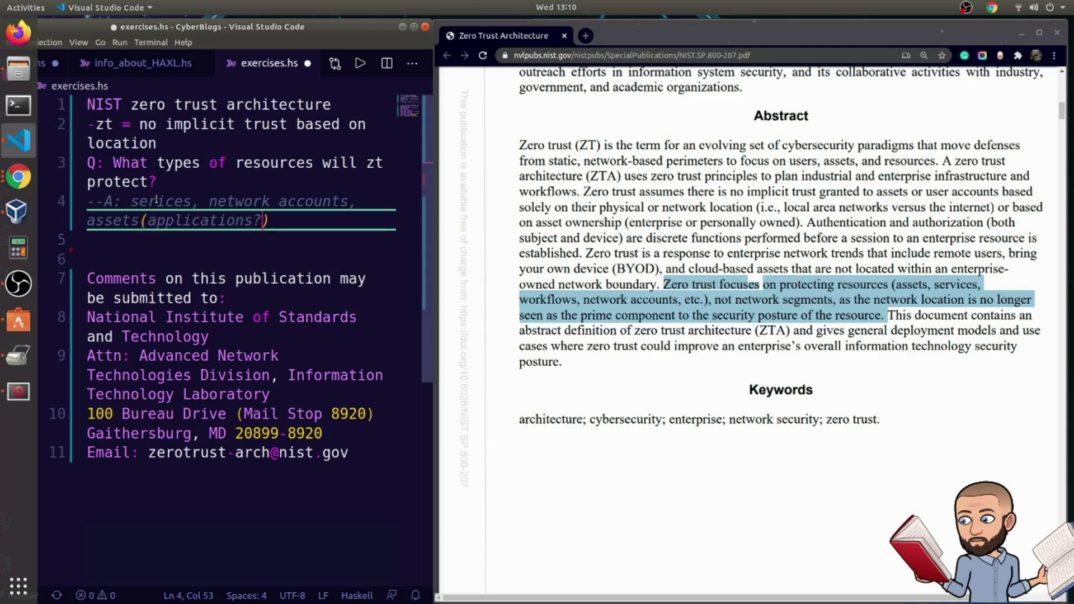
Step: Start a new 'Q:' line below the answer and highlight the PDF sentence on the document's contents
key("Return")
type("Q:")
key("Return")
key("Return")
key("Return")
key("Return")
key("Return")
key("Return")
key("Return")
left_click(897, 320)
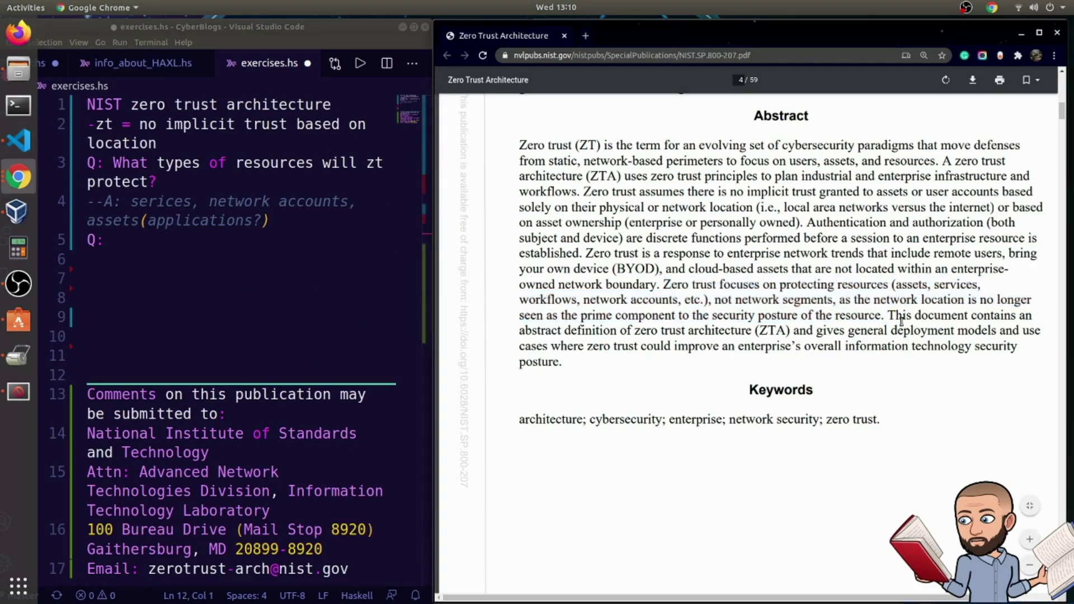
left_click_drag(897, 320, 575, 384)
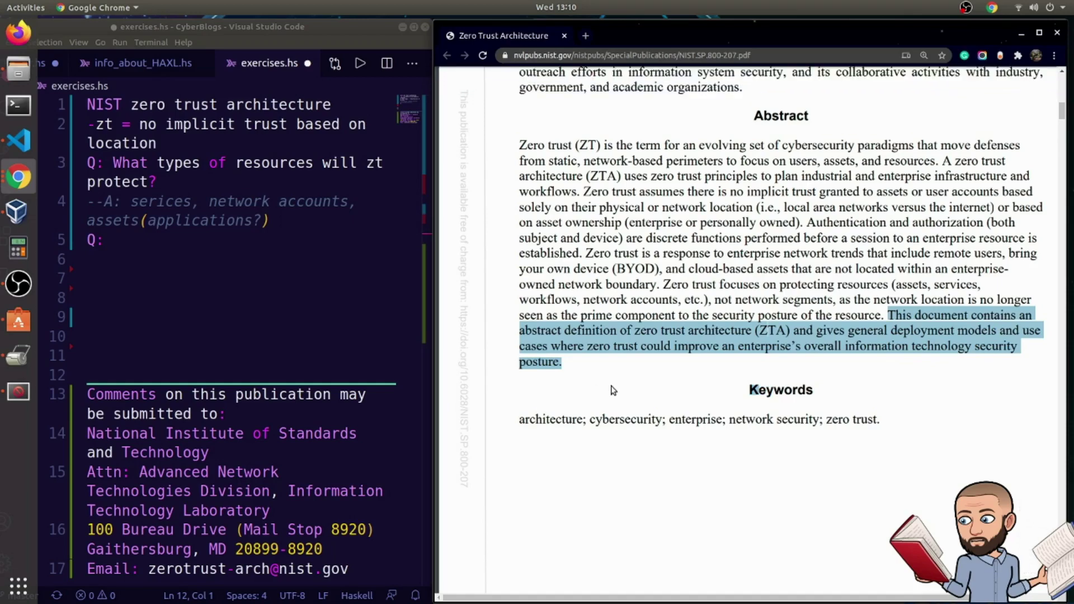
Step: Scroll the PDF past the patent notice and table of contents to Section 1, Introduction
scroll(593, 381, "down", 3)
scroll(692, 324, "down", 4)
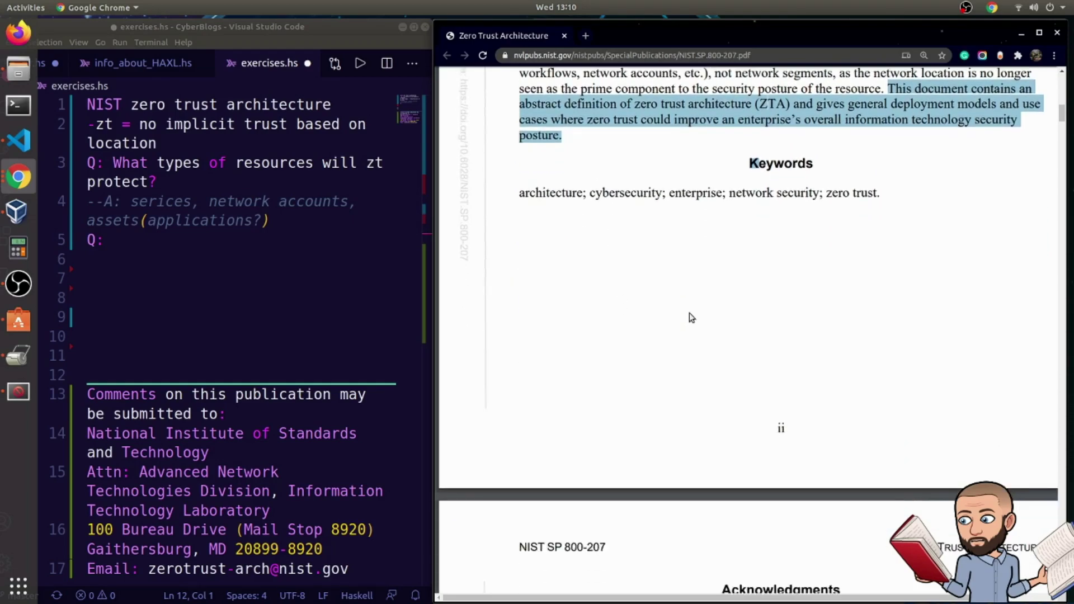
scroll(767, 310, "down", 2)
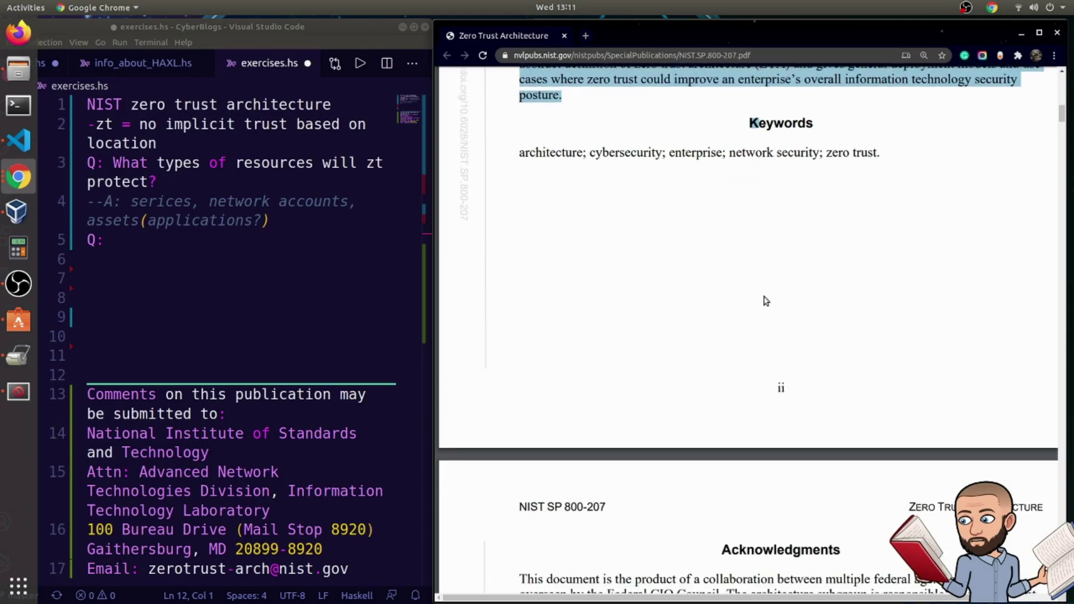
left_click(478, 244)
scroll(750, 137, "down", 10)
scroll(747, 135, "down", 10)
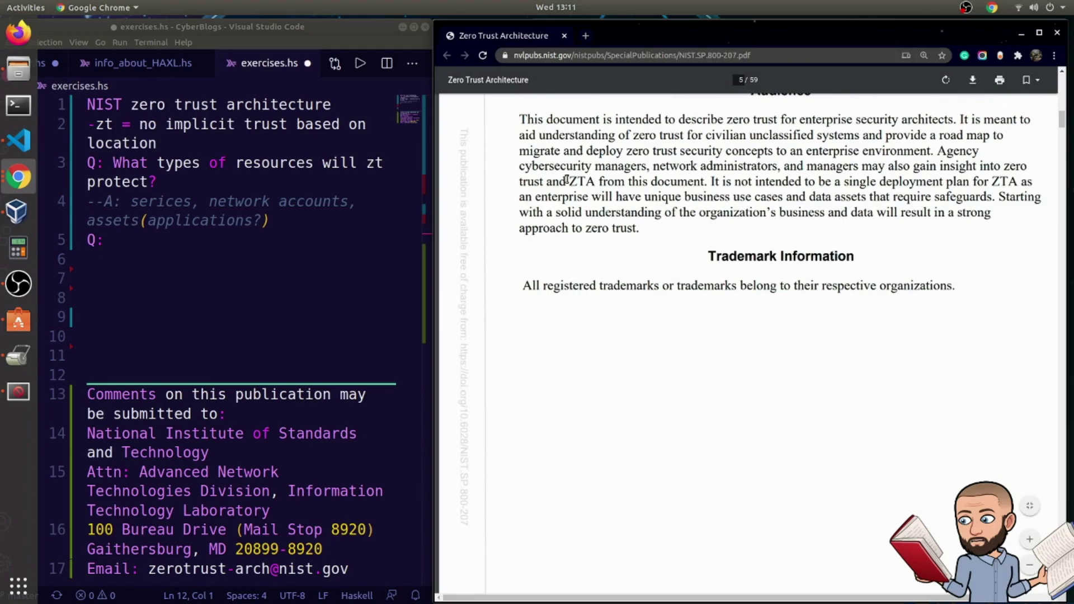
scroll(615, 240, "down", 15)
scroll(620, 250, "down", 9)
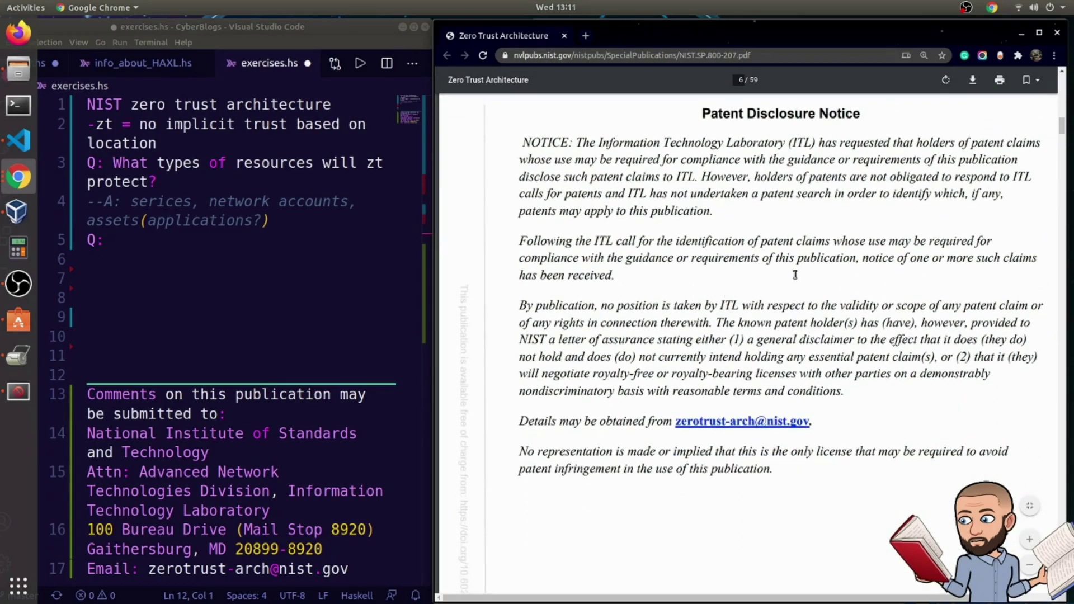
scroll(658, 257, "down", 14)
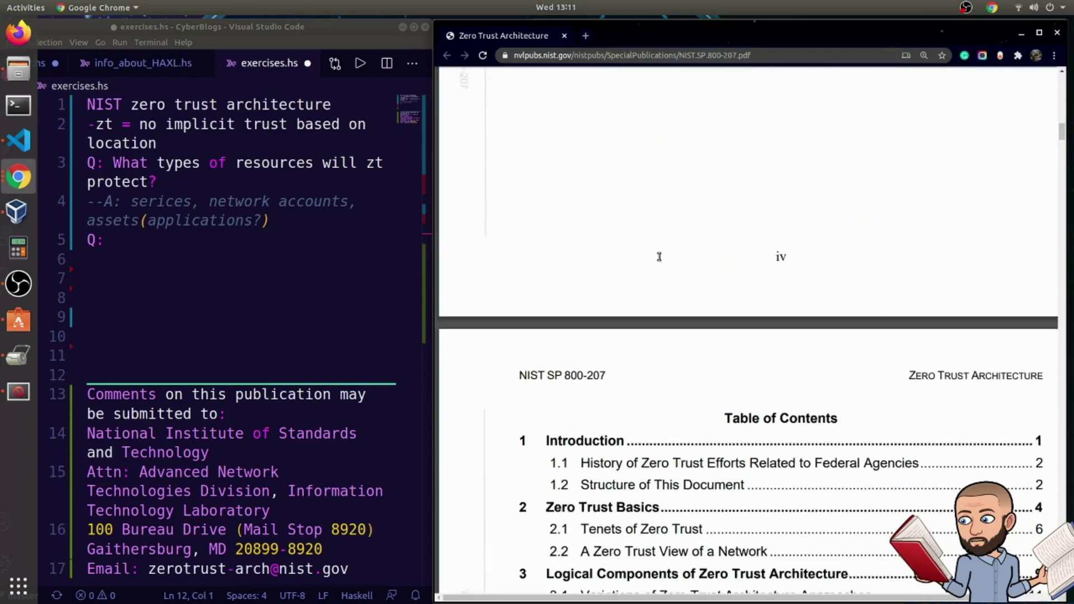
scroll(659, 257, "down", 18)
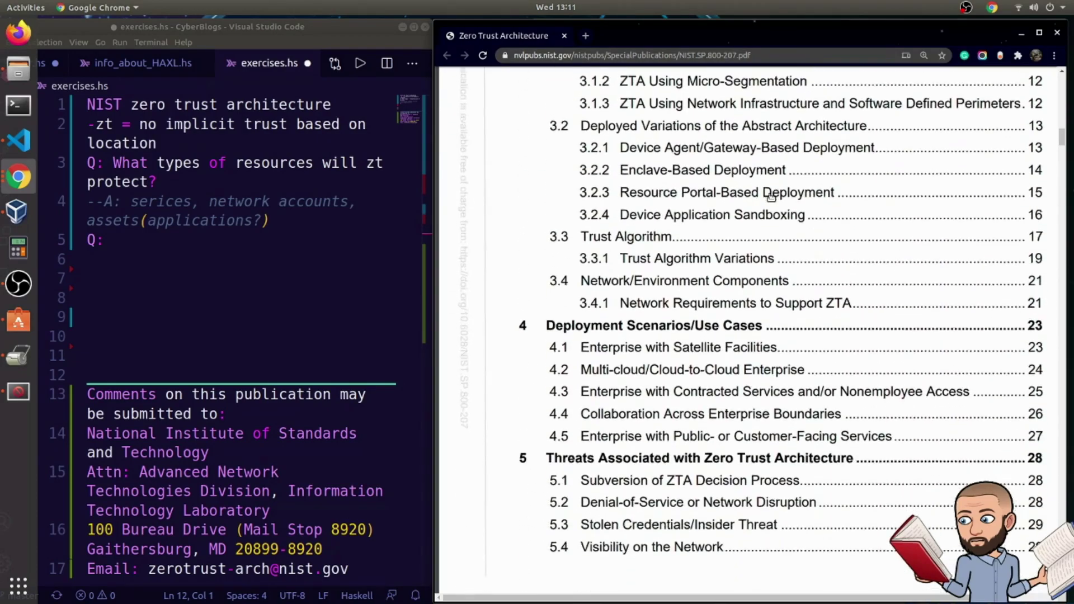
scroll(770, 195, "down", 20)
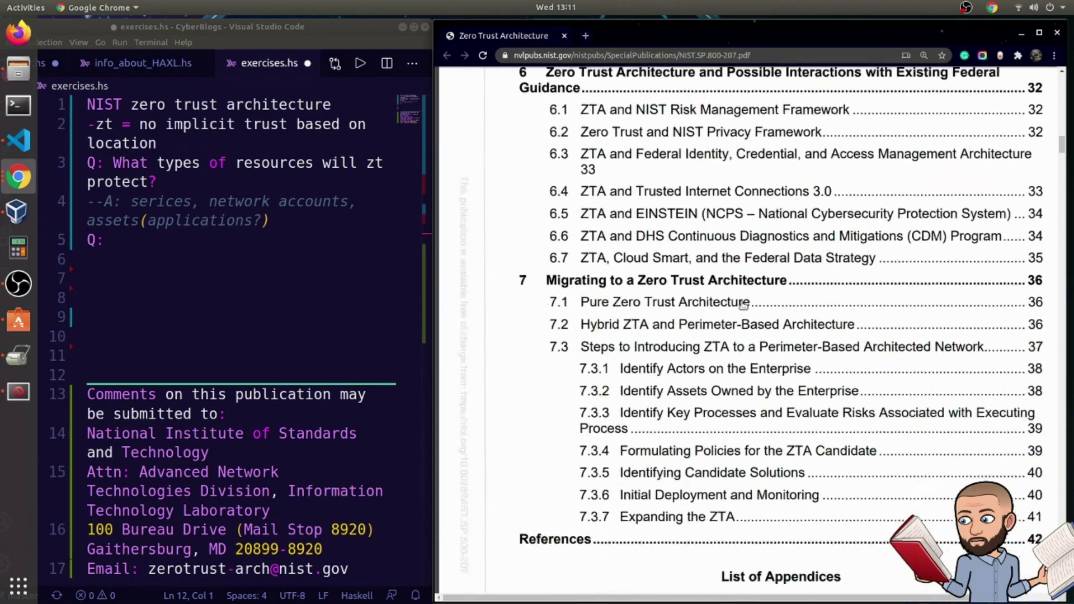
scroll(743, 305, "down", 20)
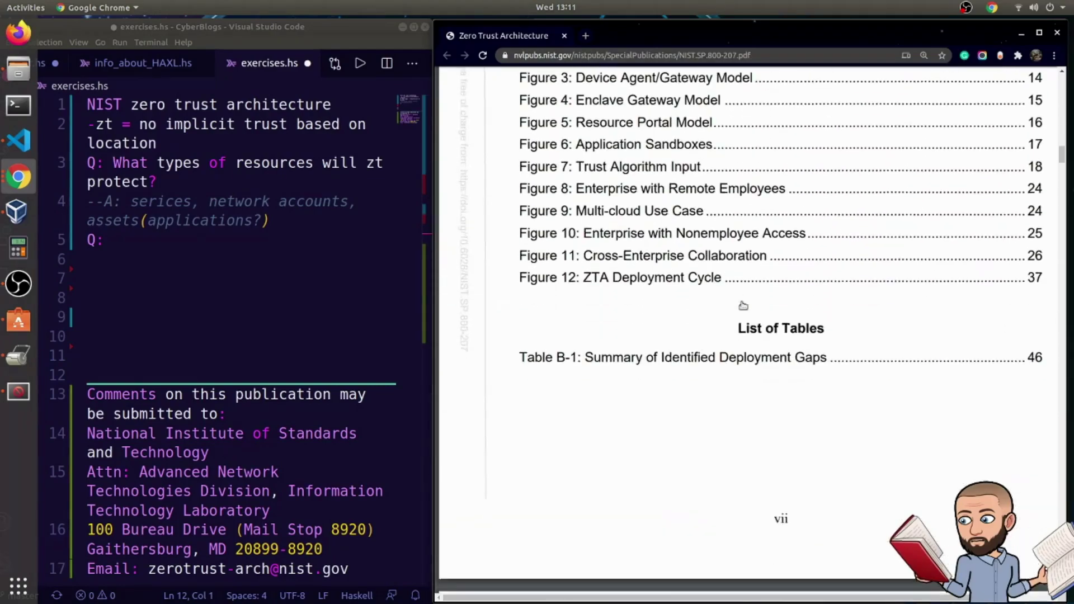
scroll(742, 304, "down", 18)
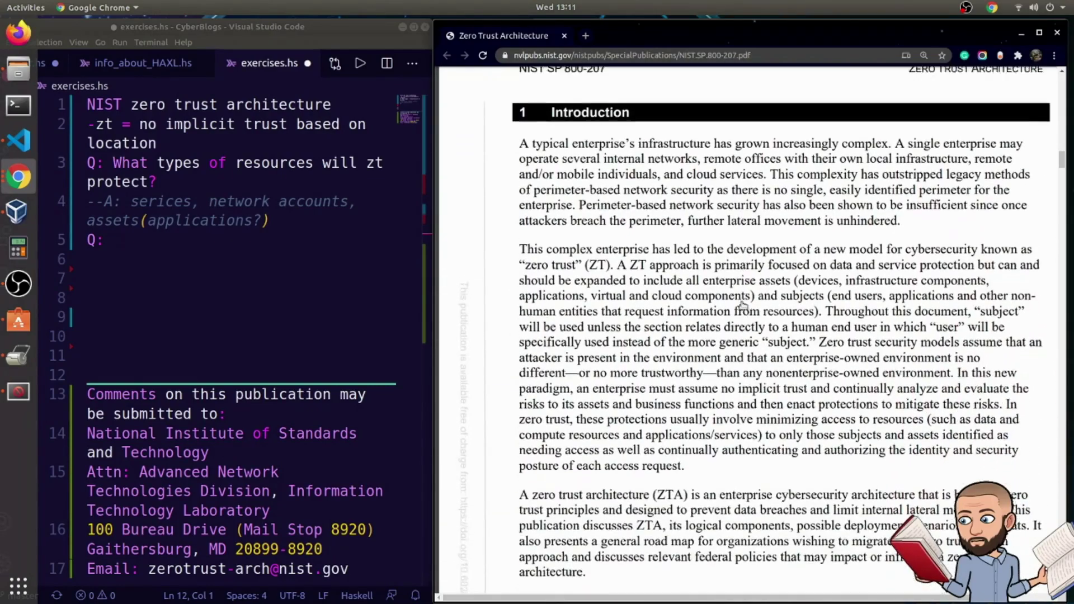
scroll(743, 305, "up", 1)
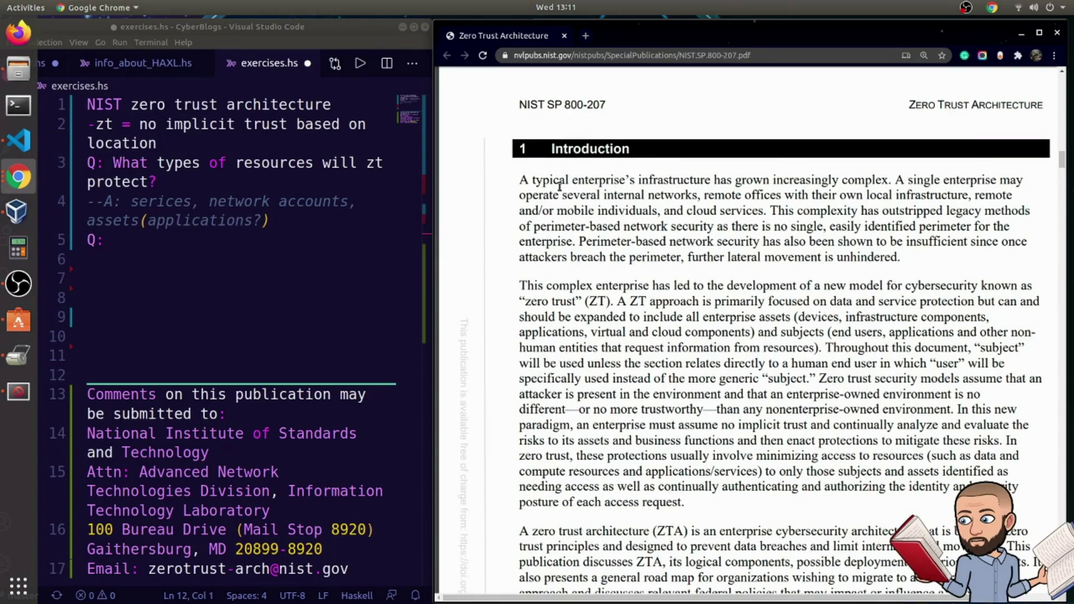
Step: Highlight the Introduction sentences introducing zero trust (ZT) and what a ZT approach covers
left_click_drag(572, 180, 900, 212)
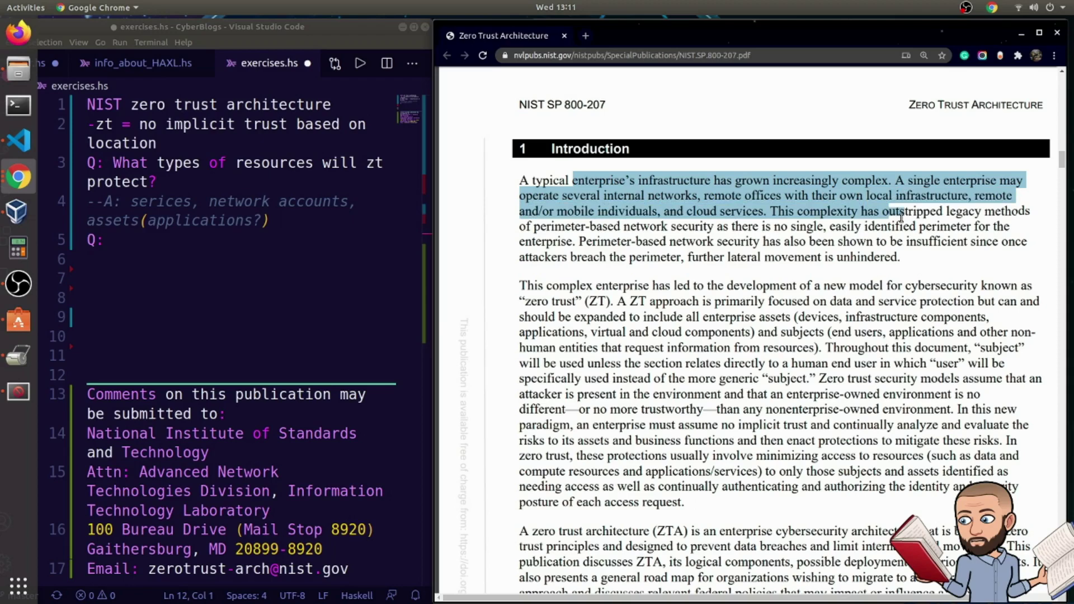
left_click_drag(900, 214, 921, 280)
left_click(529, 299)
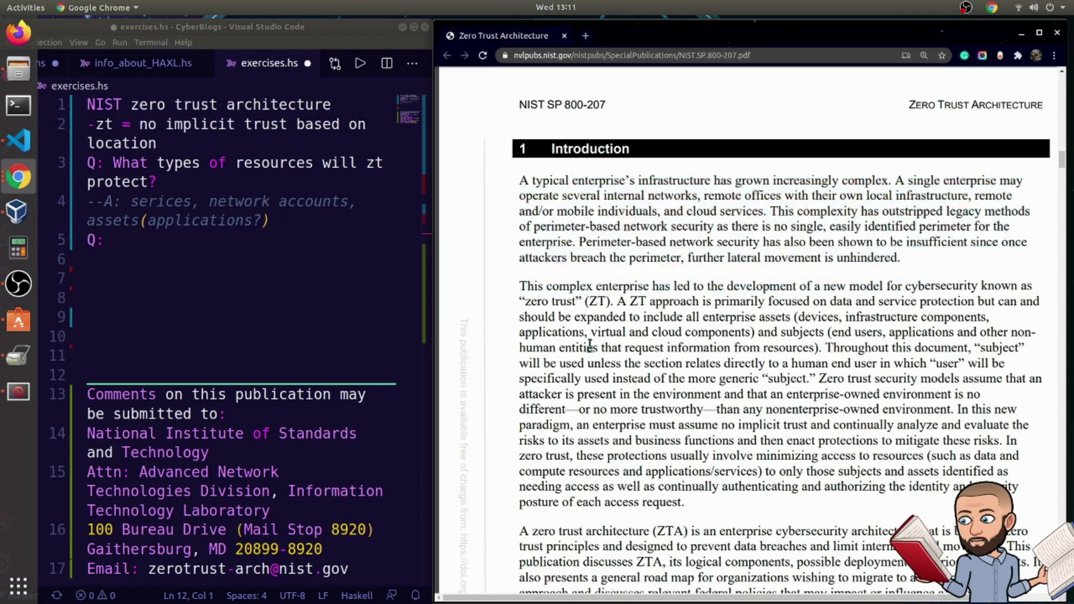
left_click_drag(519, 286, 613, 302)
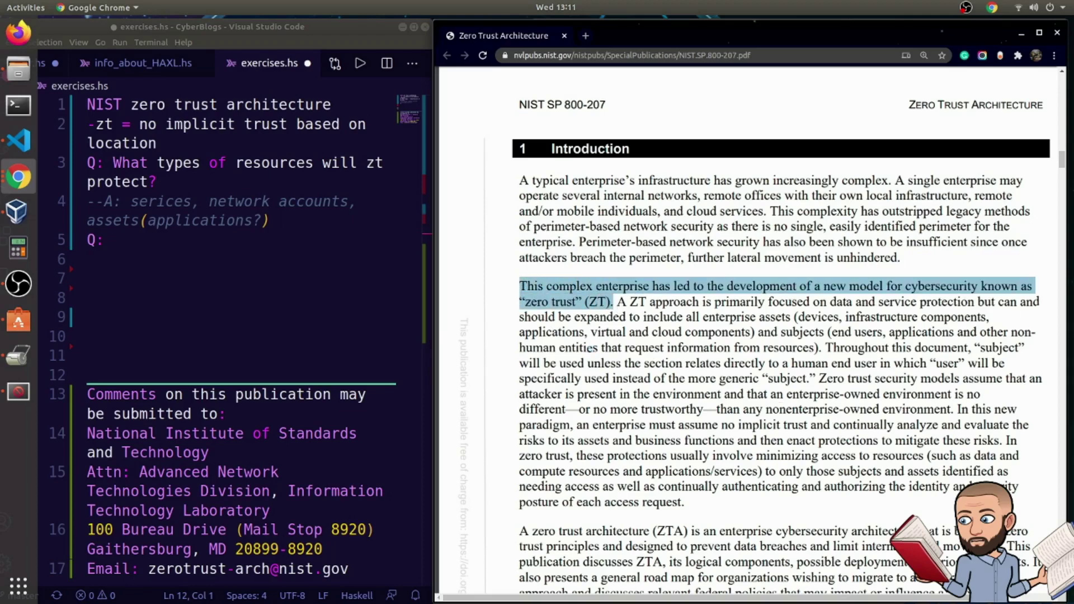
left_click_drag(616, 302, 823, 348)
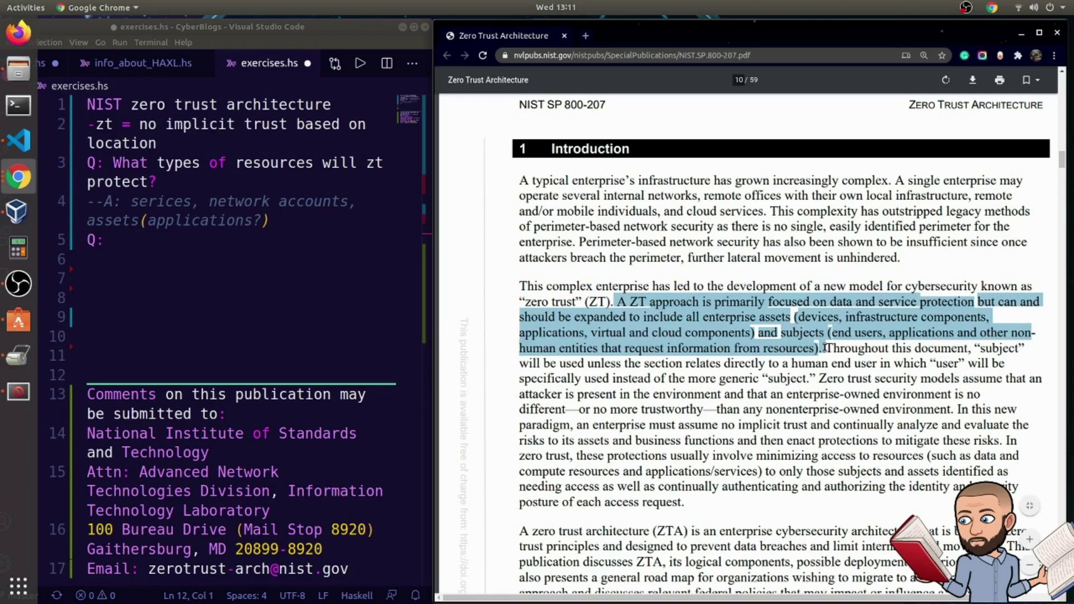
Step: Highlight 'applications' and 'virtual and cloud components' in the Introduction's assets list
scroll(807, 365, "down", 3)
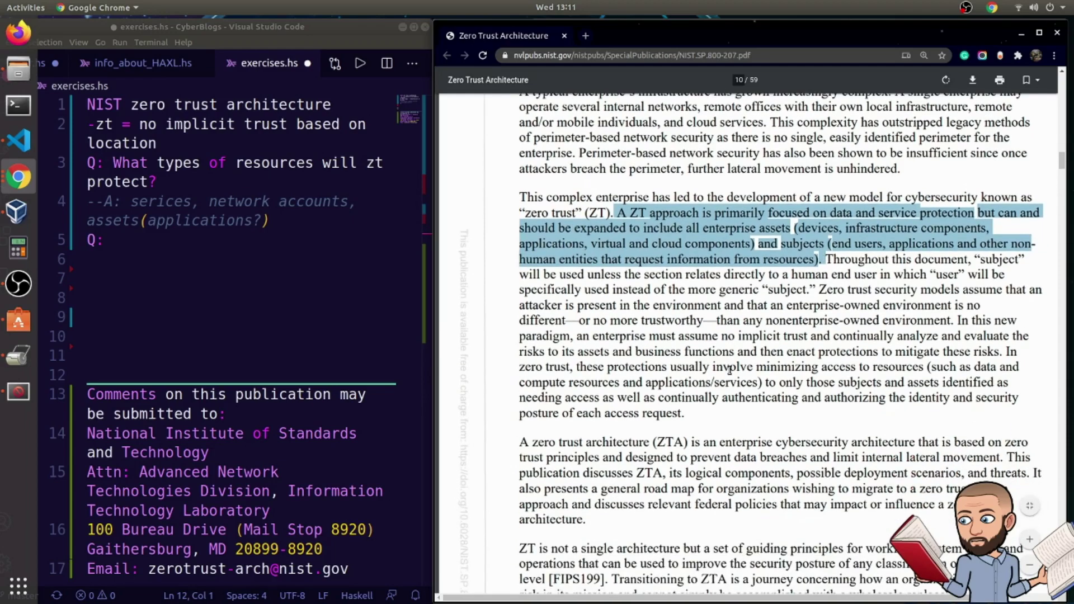
scroll(729, 369, "down", 1)
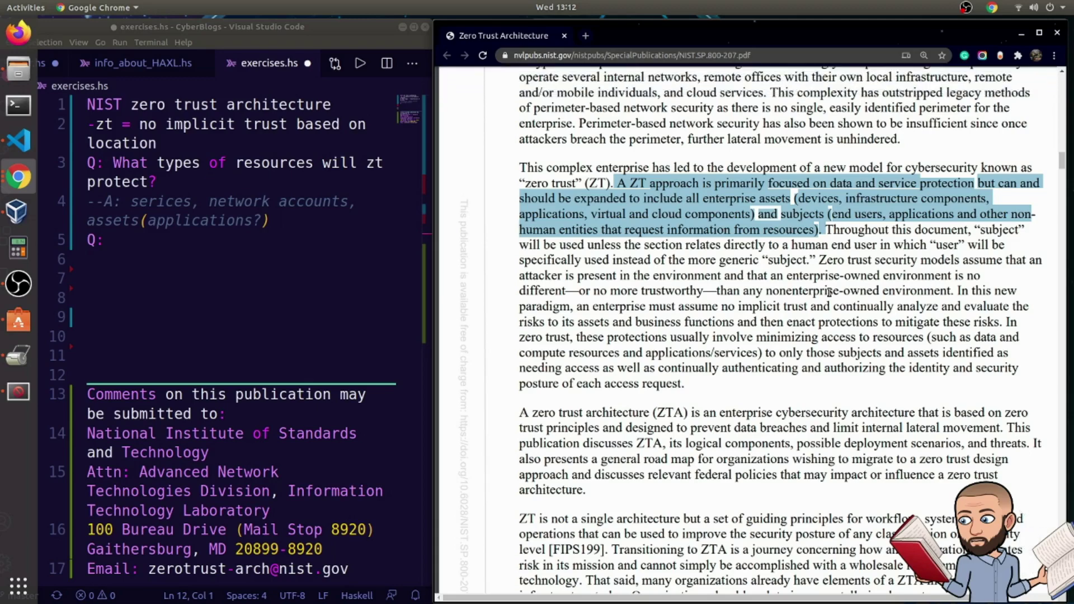
left_click(584, 215)
left_click_drag(590, 214, 516, 218)
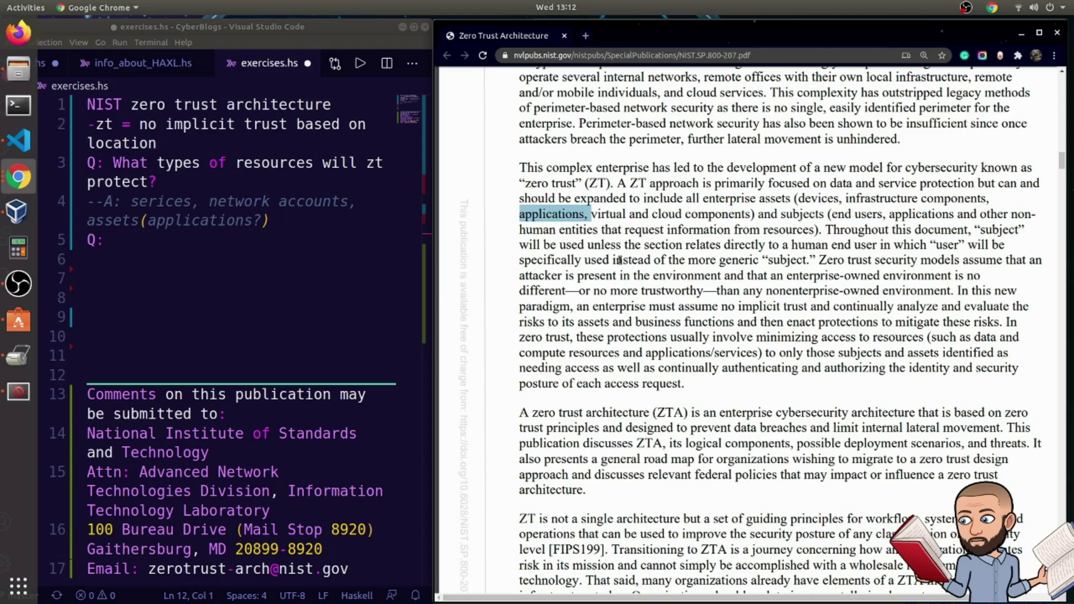
left_click_drag(617, 214, 823, 230)
Step: Open a new '-' bullet on line 8 beneath the devices and cloud components answer
left_click(762, 212)
left_click(151, 262)
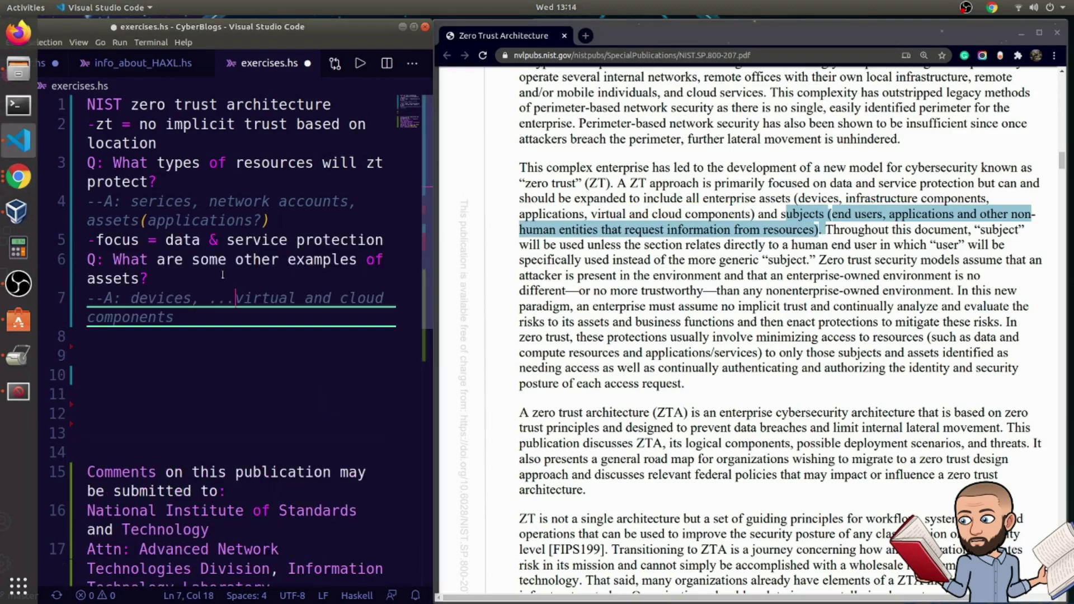
left_click(222, 275)
left_click(170, 312)
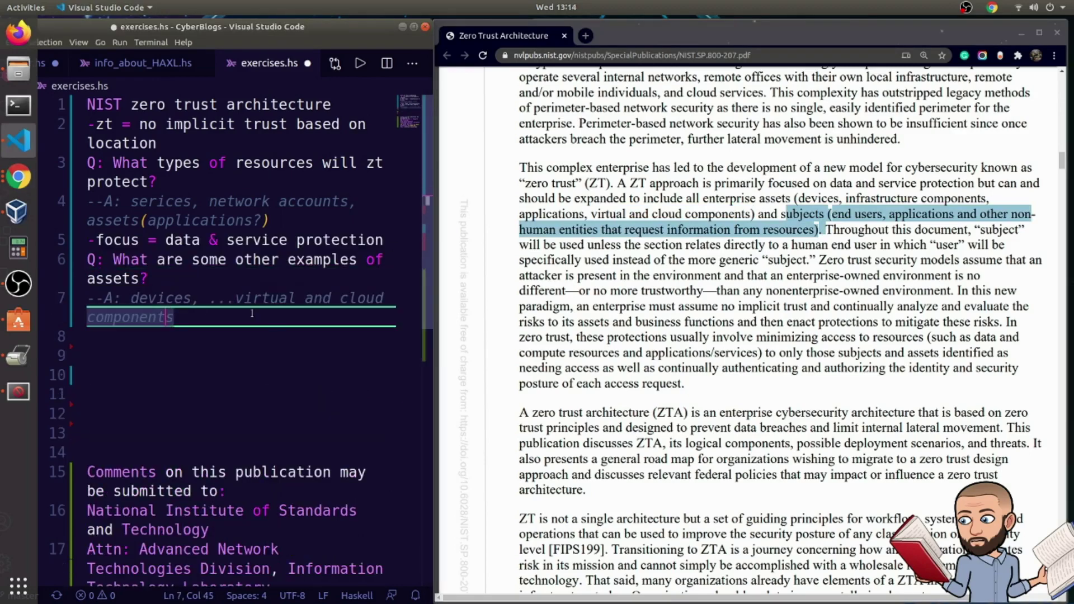
left_click(243, 344)
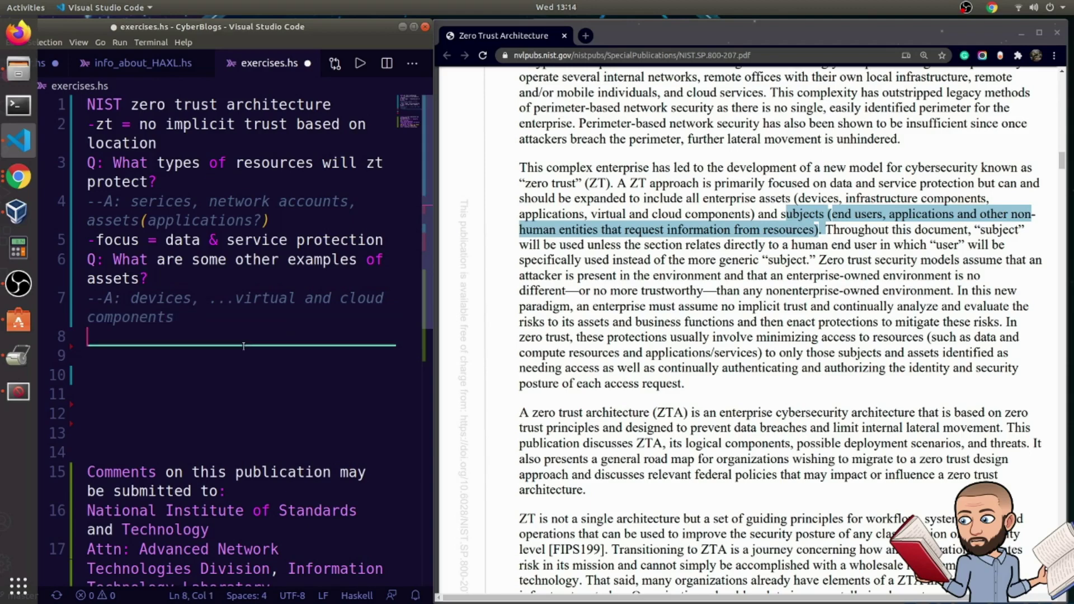
left_click(240, 321)
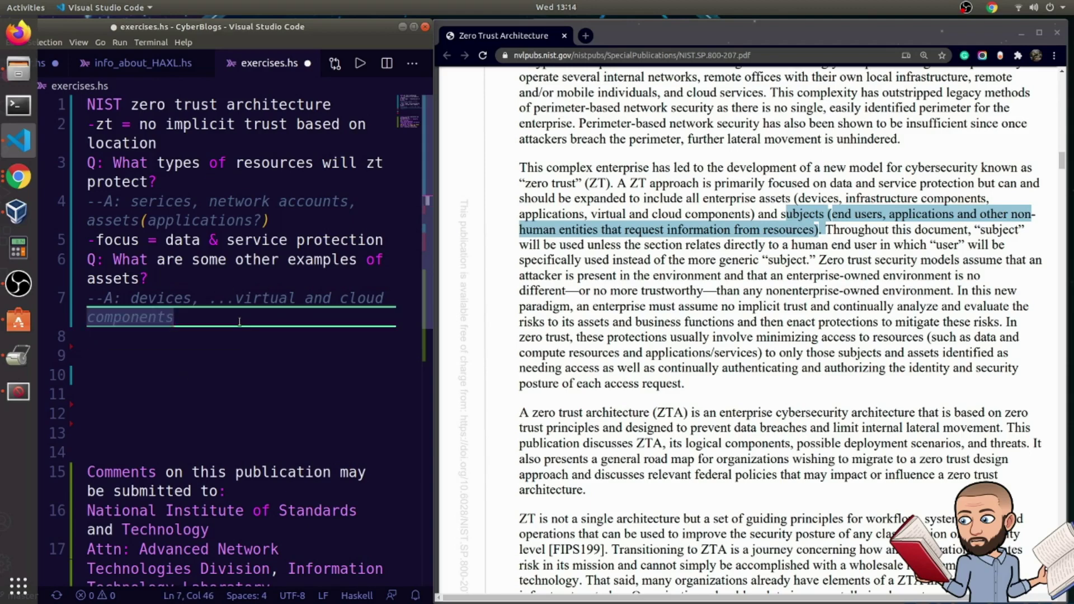
key("Return")
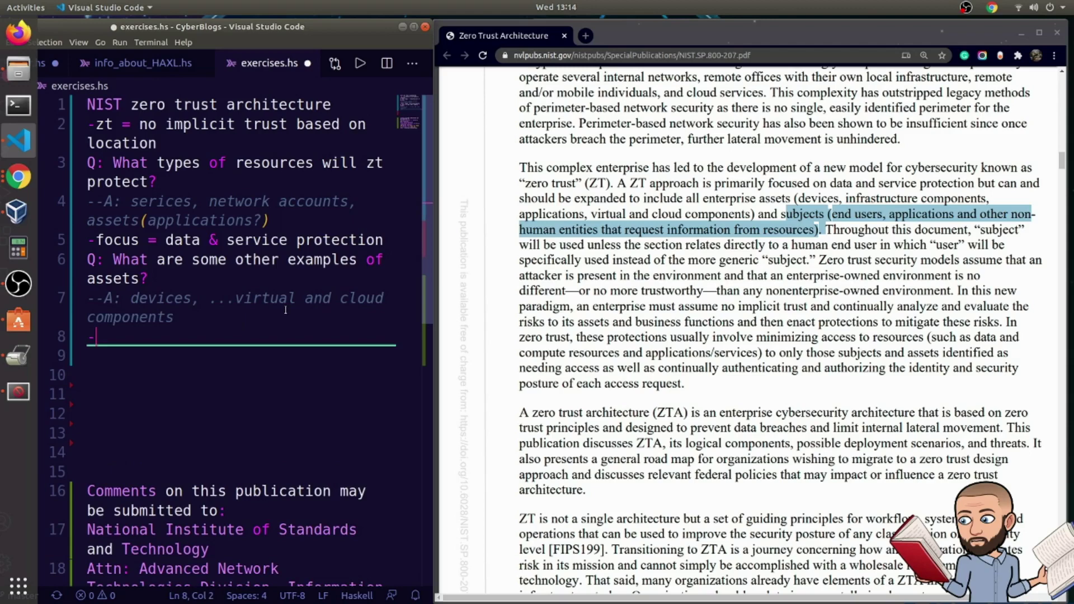
left_click(828, 230)
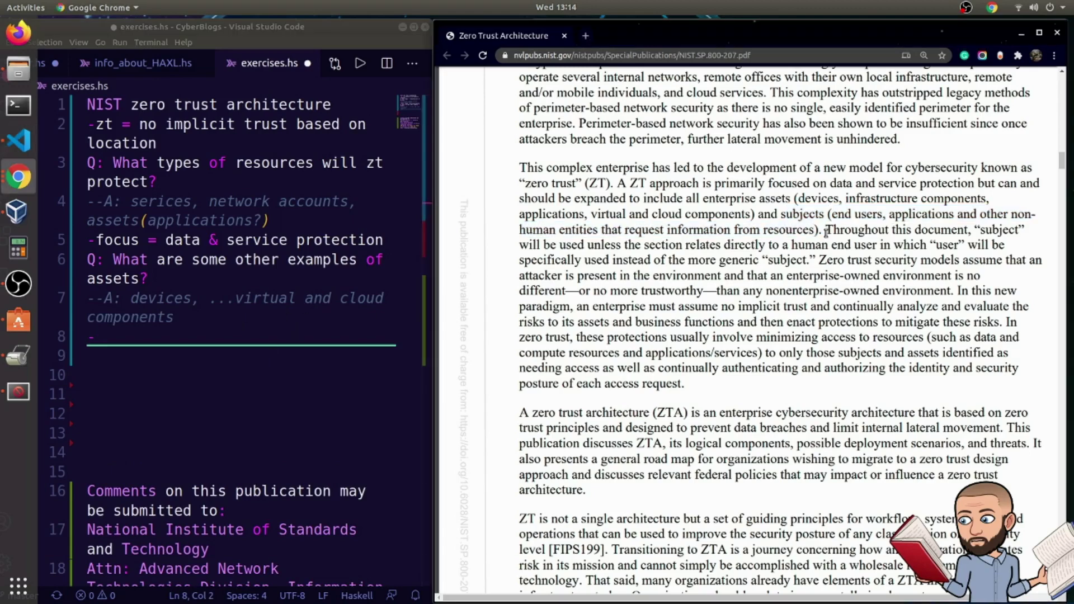
left_click_drag(826, 230, 811, 261)
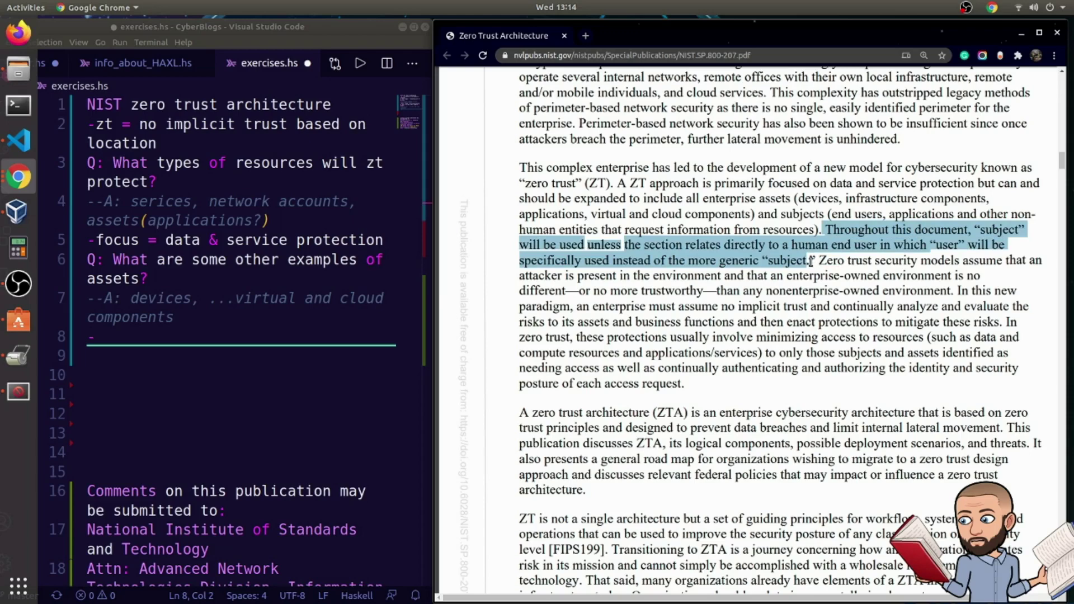
left_click_drag(781, 214, 829, 229)
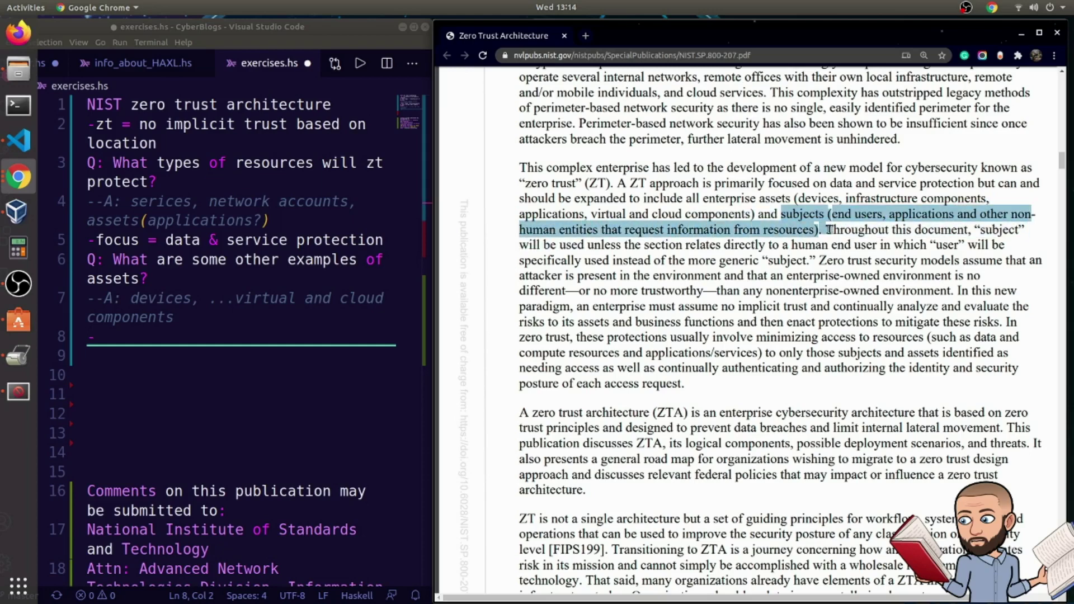
left_click(803, 286)
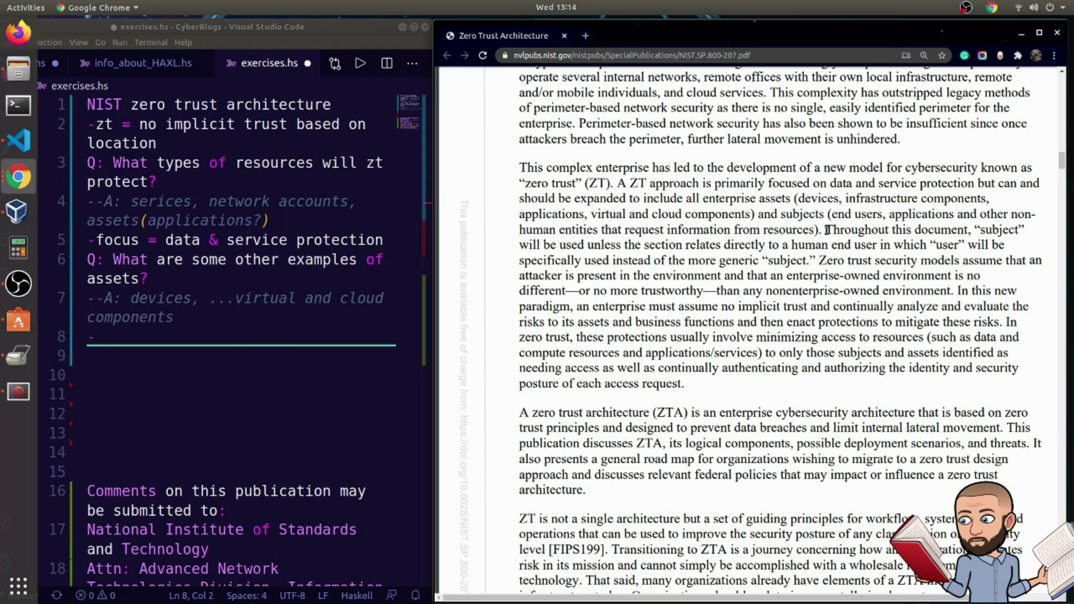
left_click_drag(826, 230, 856, 325)
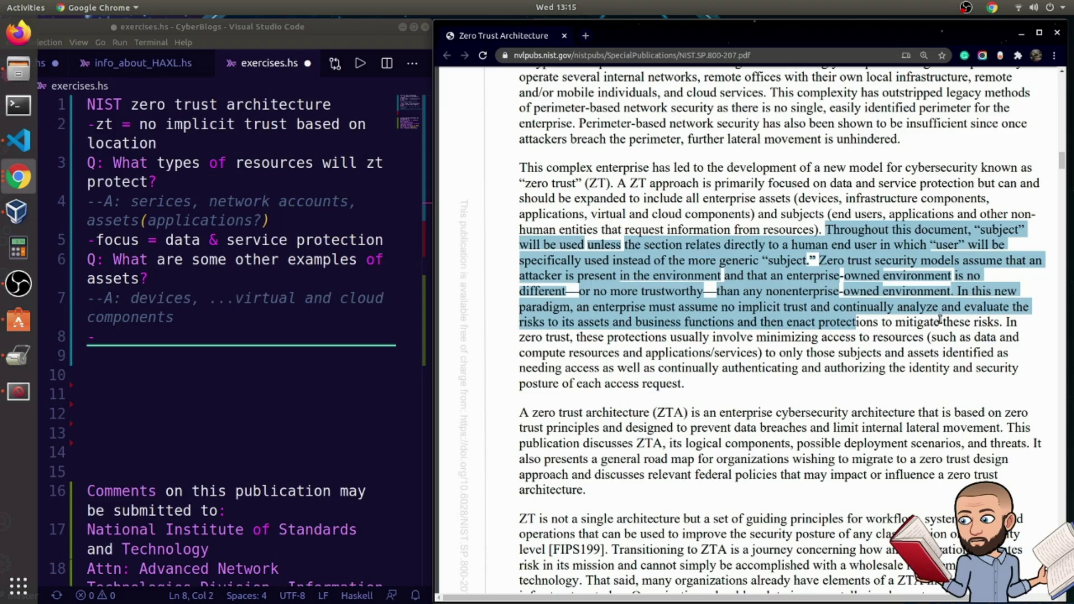
left_click_drag(954, 291, 1002, 322)
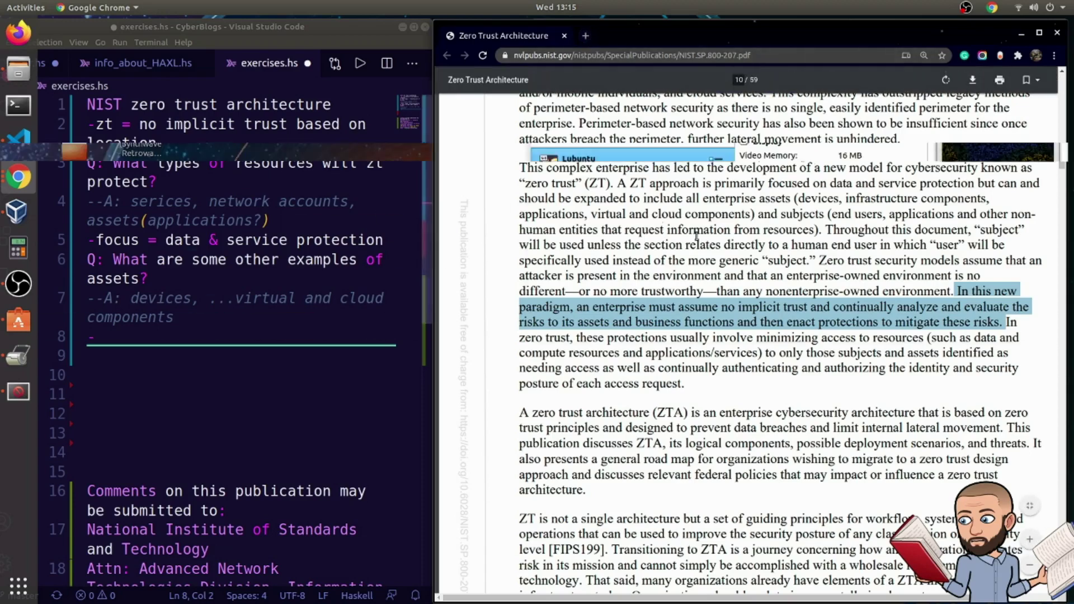
left_click(956, 292)
left_click_drag(957, 292, 1016, 336)
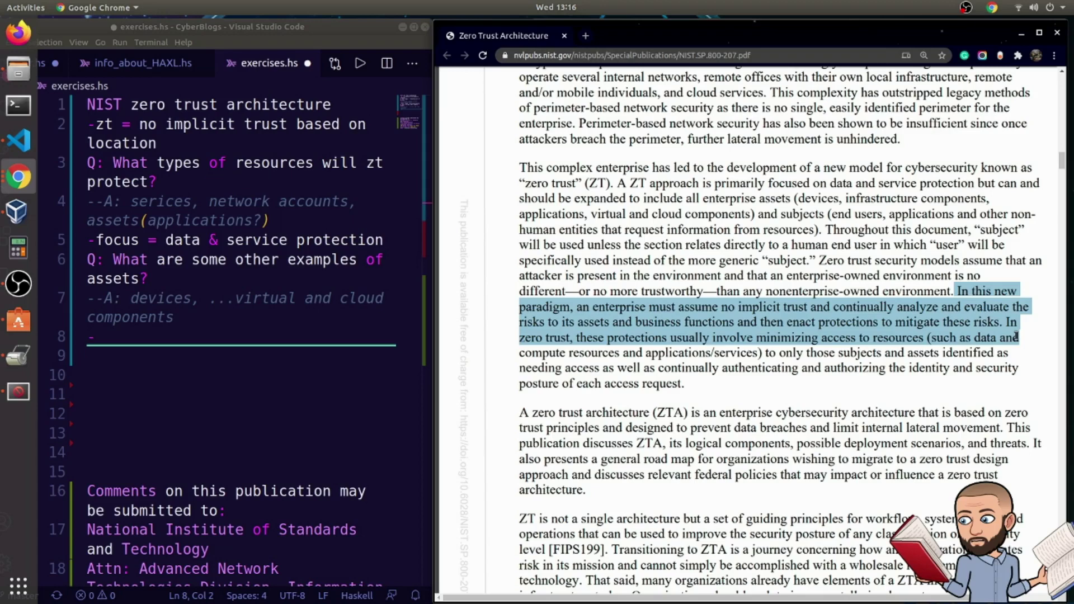
left_click_drag(1016, 336, 1015, 372)
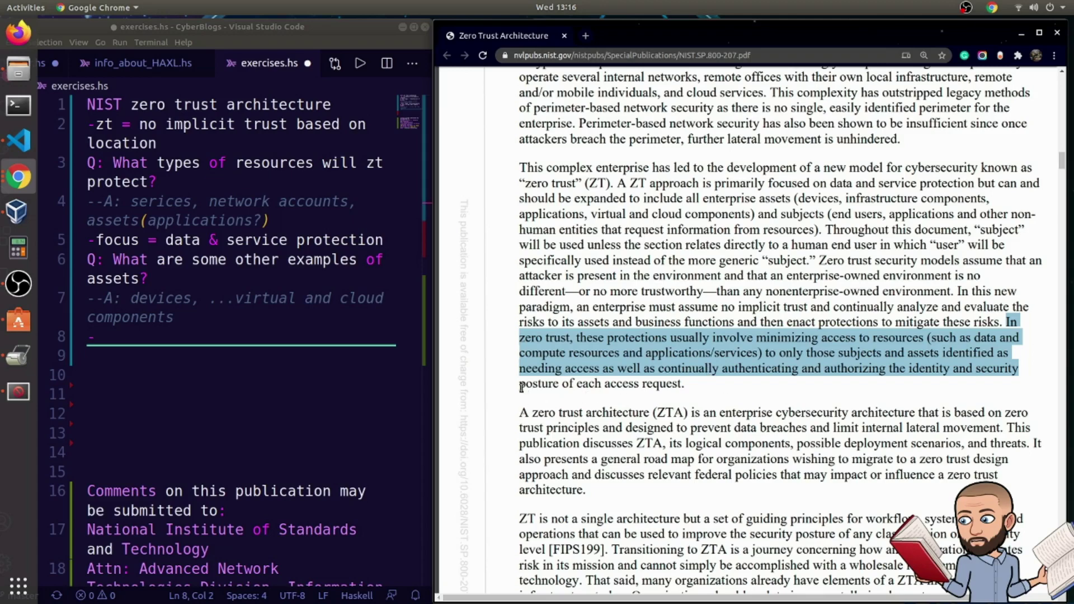
left_click_drag(520, 386, 693, 371)
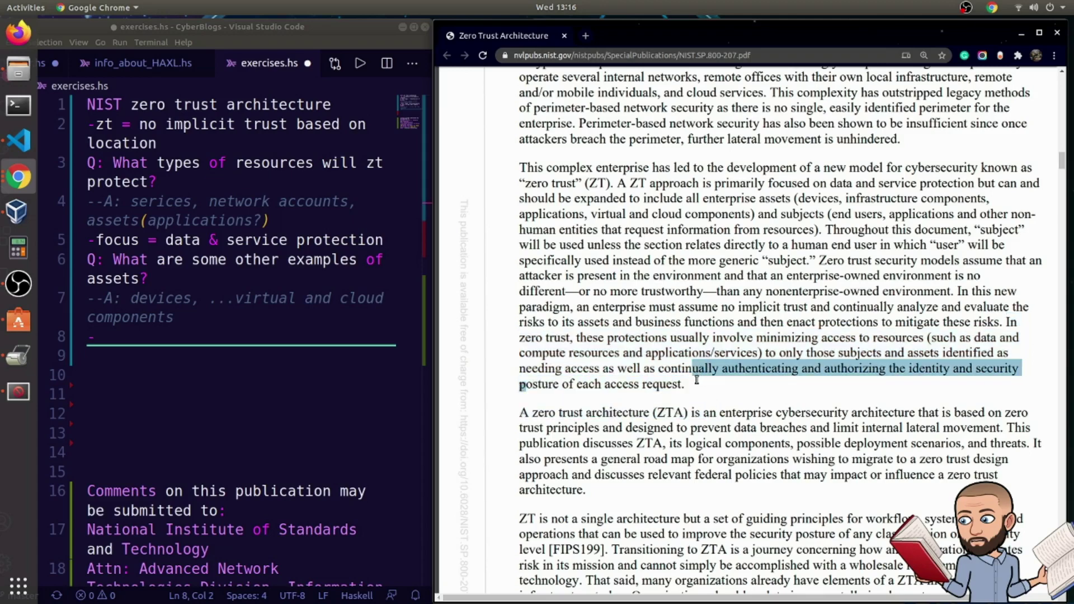
left_click(687, 387)
scroll(622, 298, "down", 5)
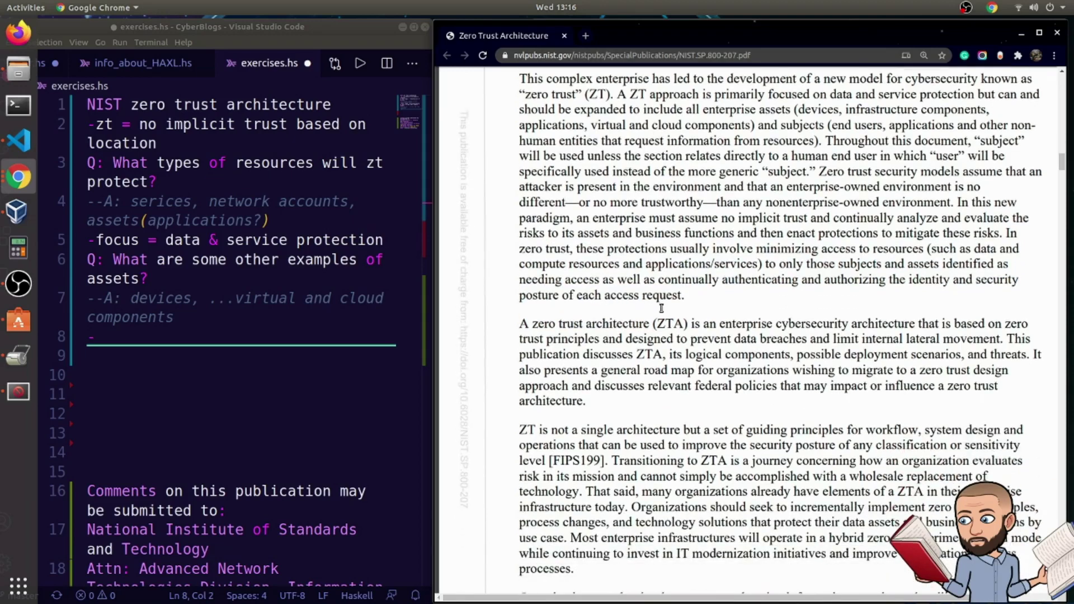
scroll(696, 260, "down", 3)
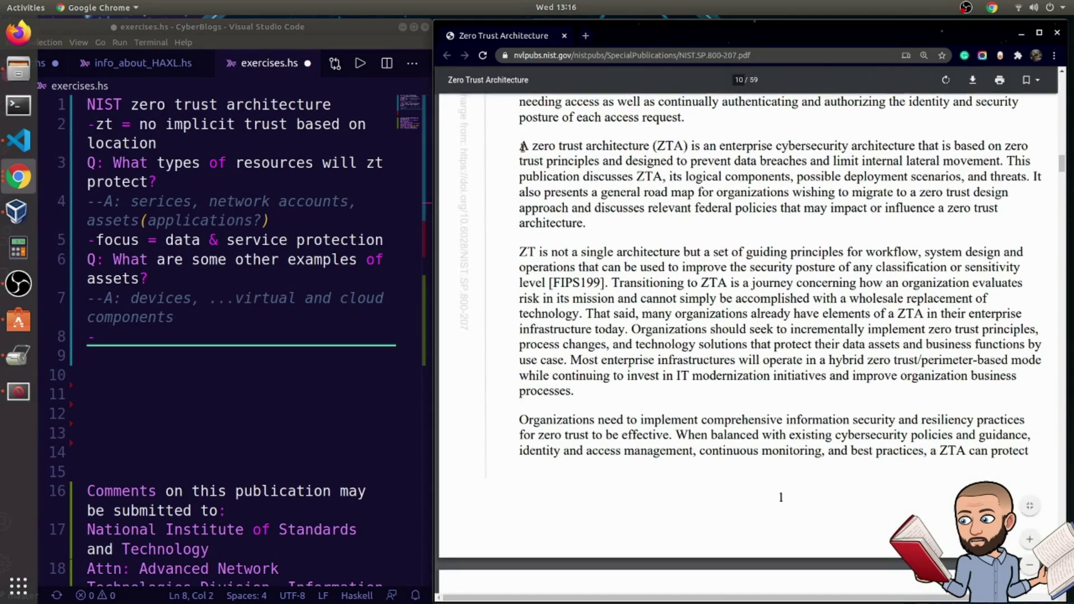
left_click_drag(523, 146, 594, 222)
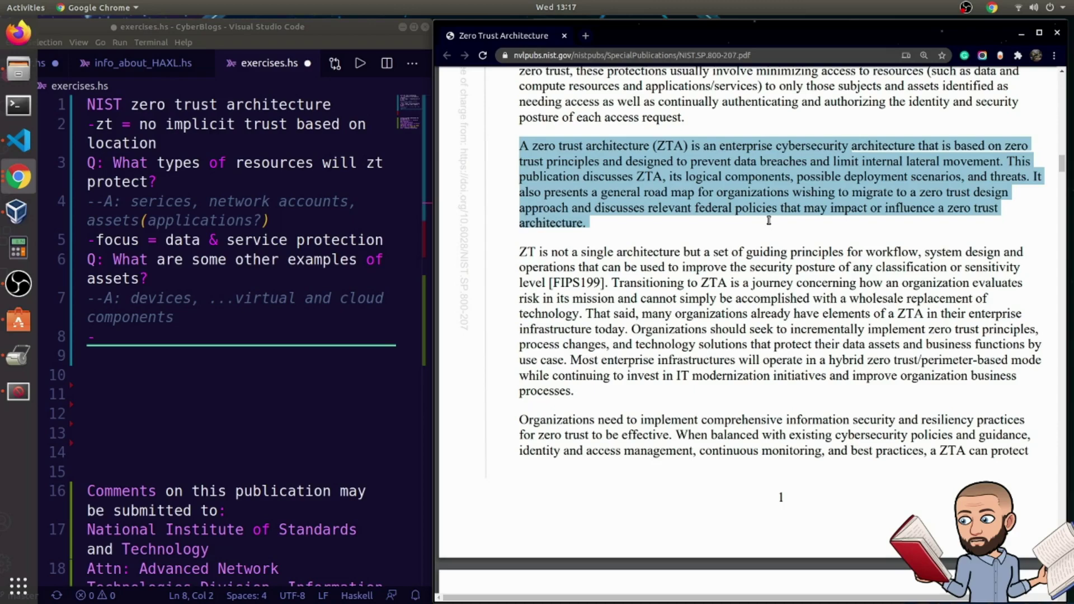
left_click(619, 234)
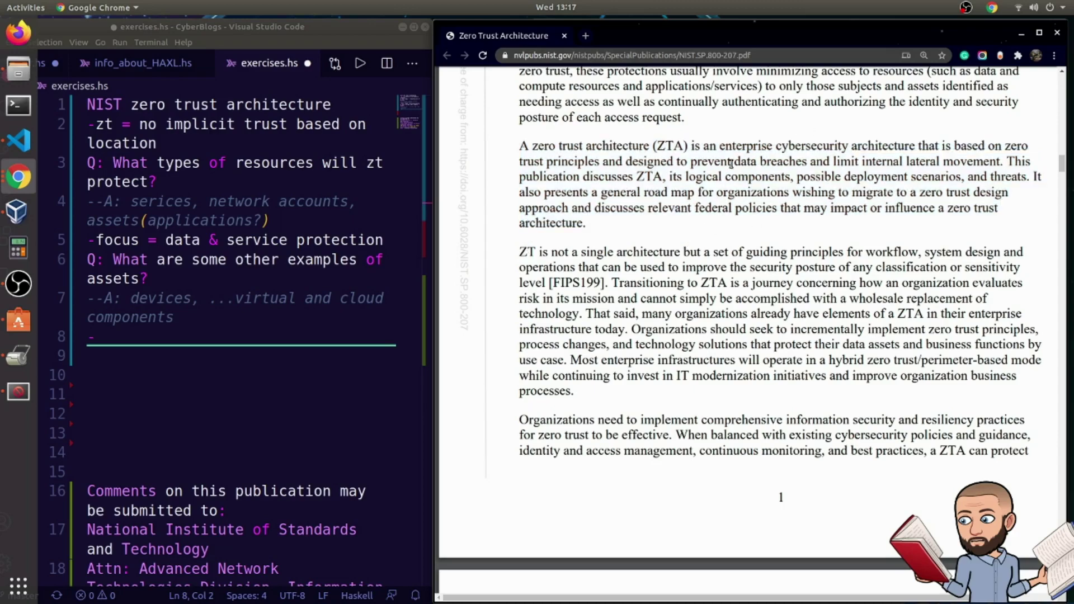
left_click_drag(731, 162, 1000, 163)
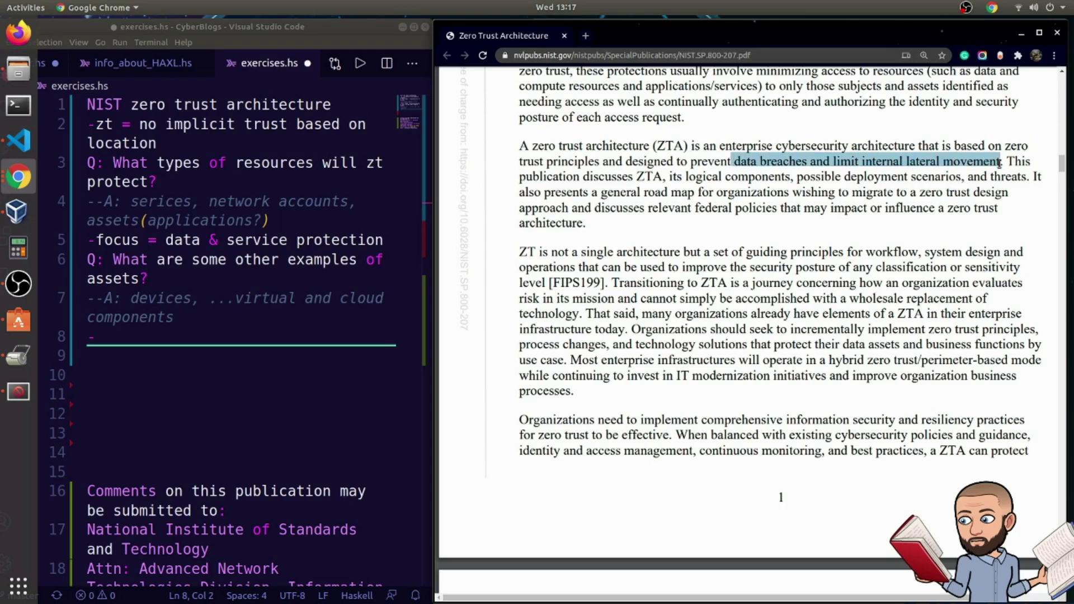
Step: Complete the line 8 bullet as 'stop = data beaches & lat mvmt'
left_click(129, 339)
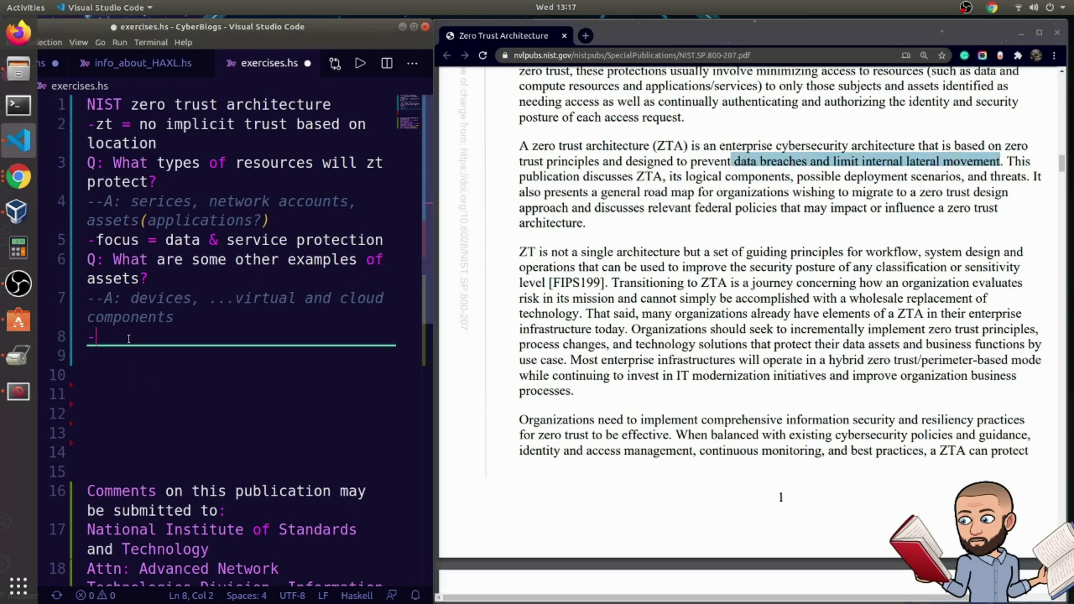
type("stop = data beaches & lat mvmt")
key("Return")
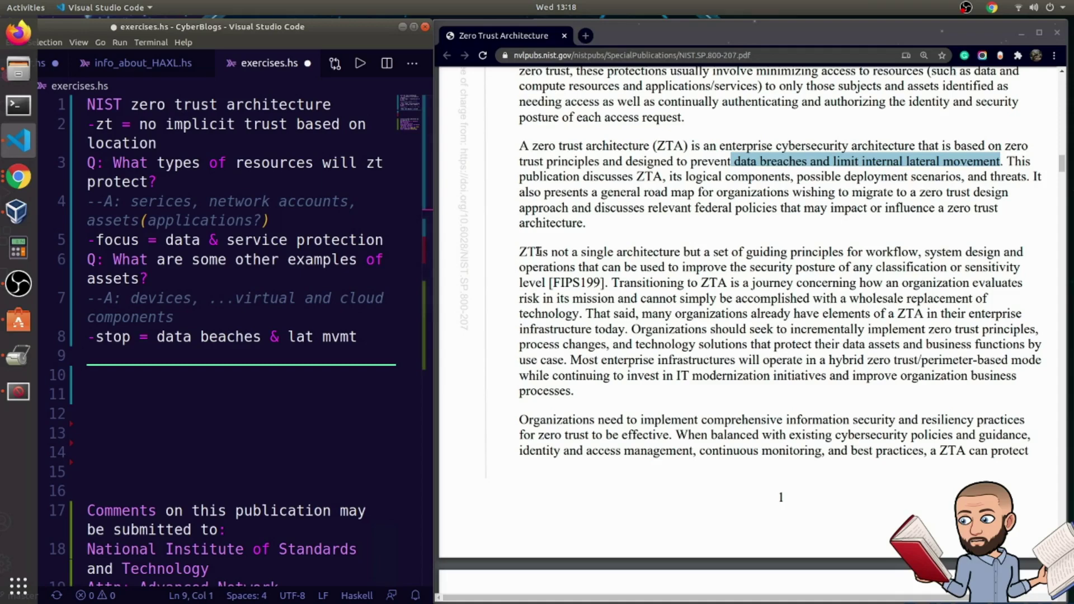
Step: Mark the PDF passages on ZT guiding principles, system design and the FIPS199 level reference
left_click_drag(535, 252, 672, 315)
scroll(769, 303, "down", 4)
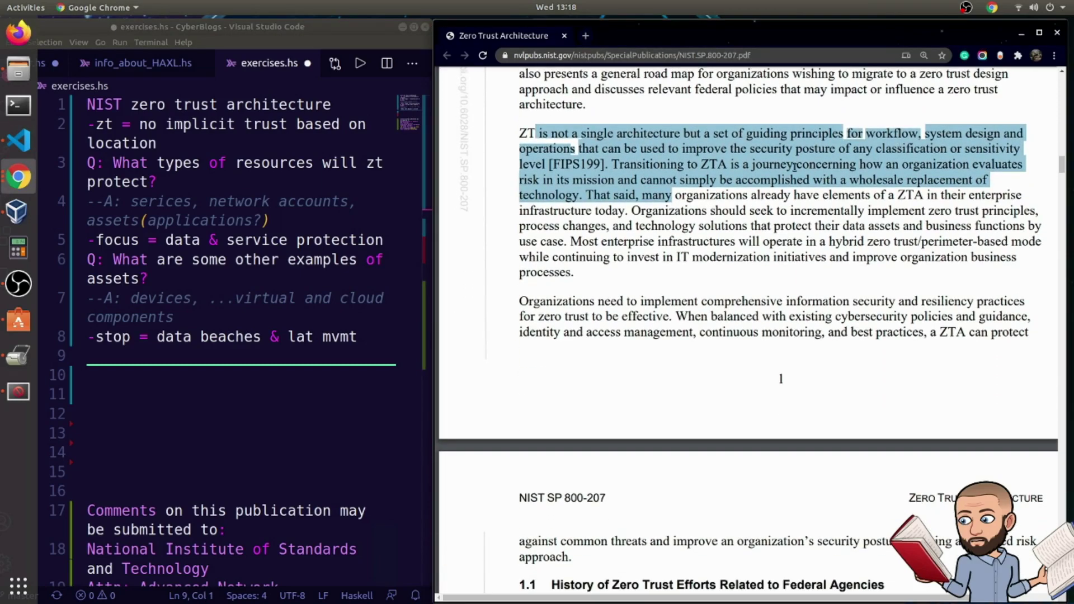
scroll(794, 167, "down", 1)
left_click(942, 221)
left_click_drag(926, 104, 1009, 104)
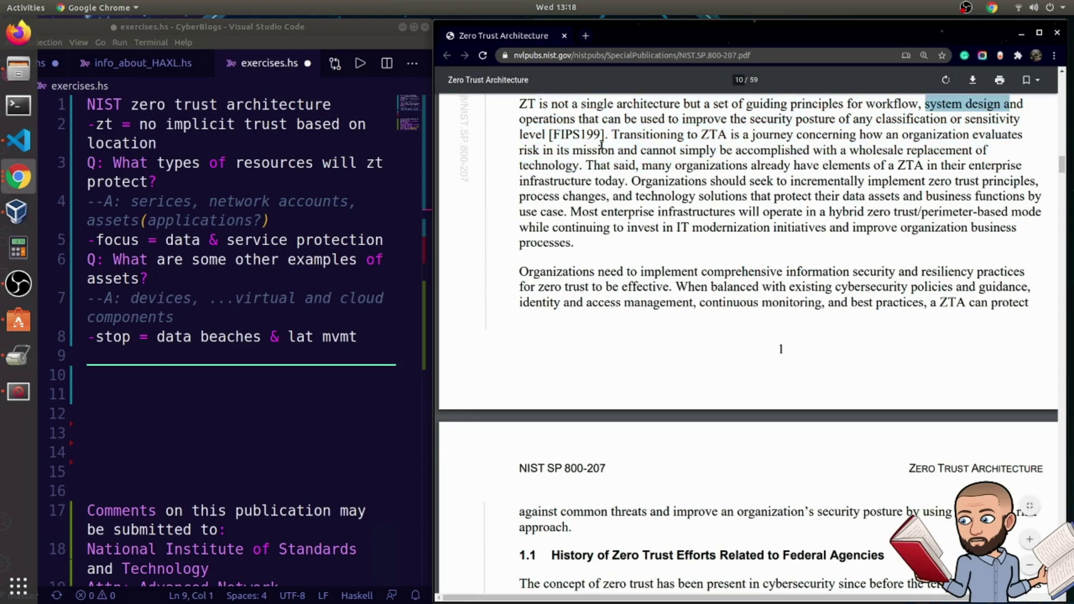
scroll(615, 150, "up", 1)
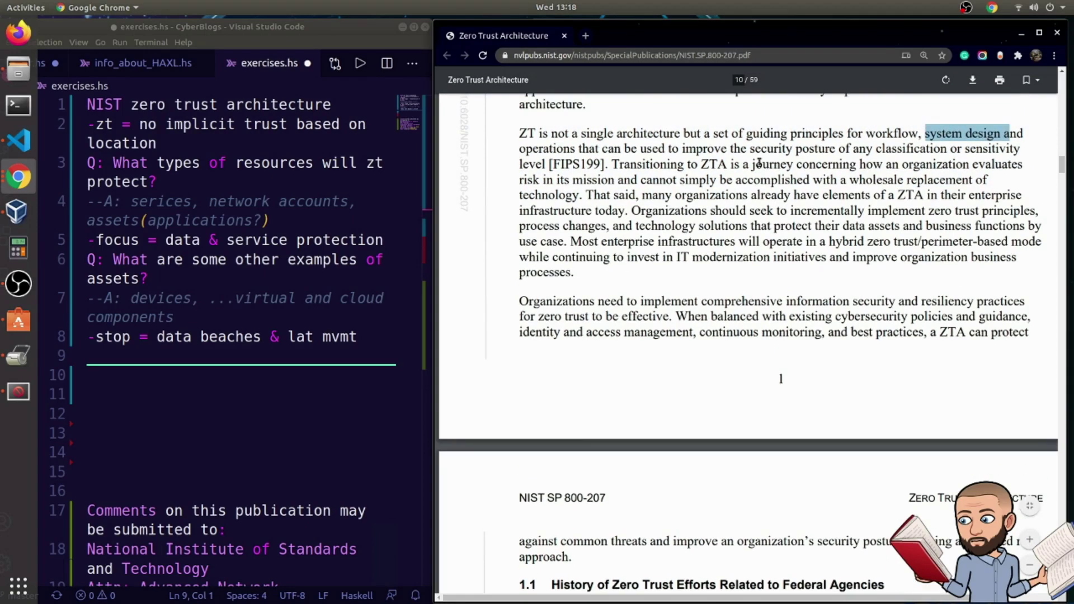
left_click_drag(881, 153, 519, 168)
left_click(590, 174)
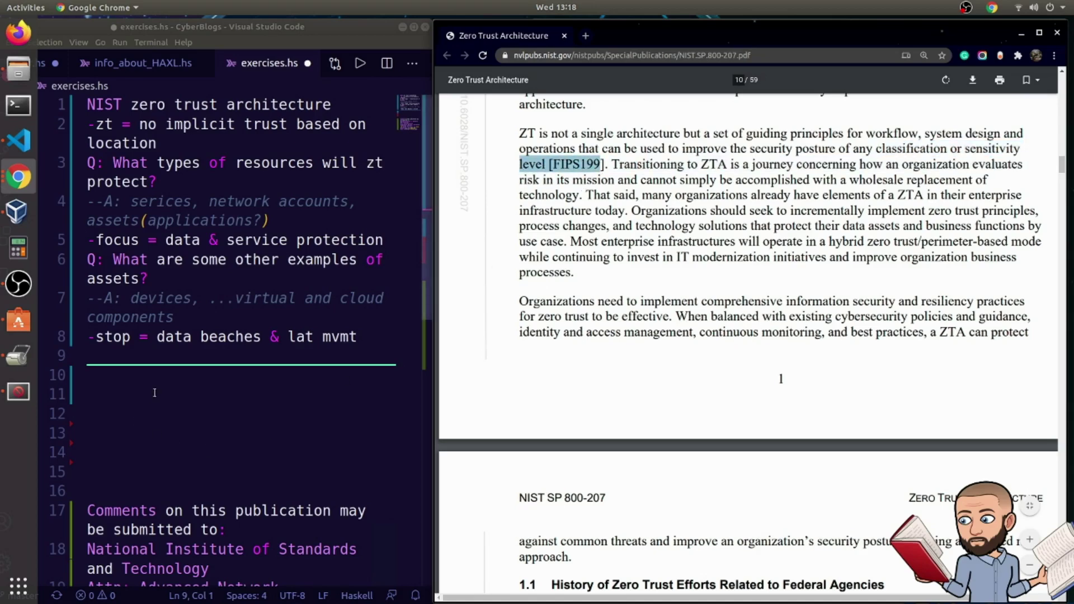
left_click(157, 375)
Step: On line 9, add the question 'These principles can guide what?' with an answer line below
key("Up")
type("Q: The principles can guide what?")
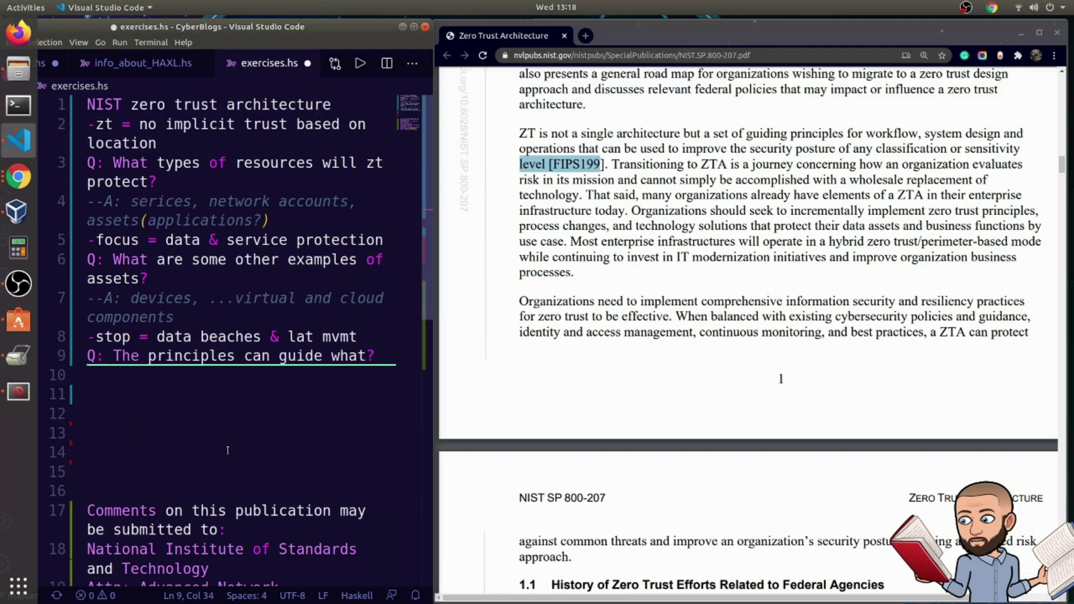
key("Return")
type("--")
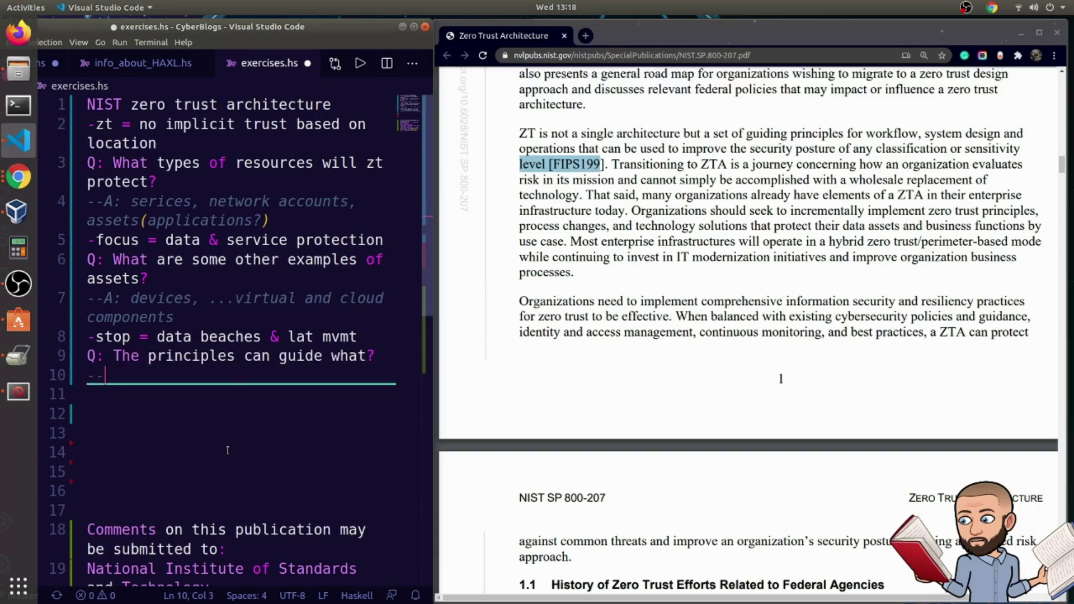
key("Up")
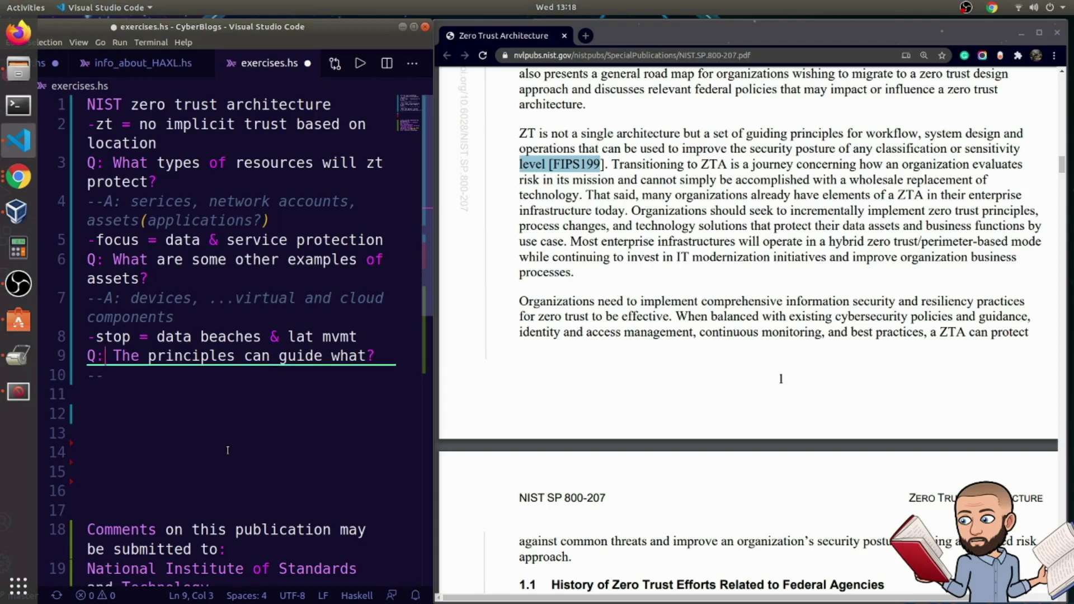
key("Right")
key("Right")
key("Right")
key("Right")
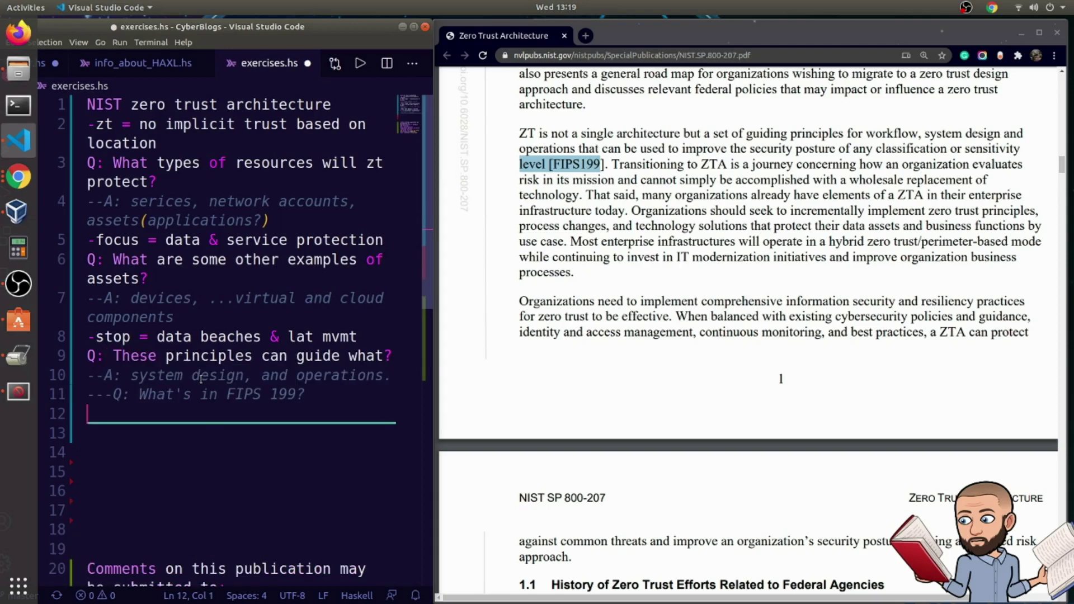
Step: Answer 'system design, and operations.' and add the question 'What's in FIPS 199?'
left_click_drag(127, 378, 255, 378)
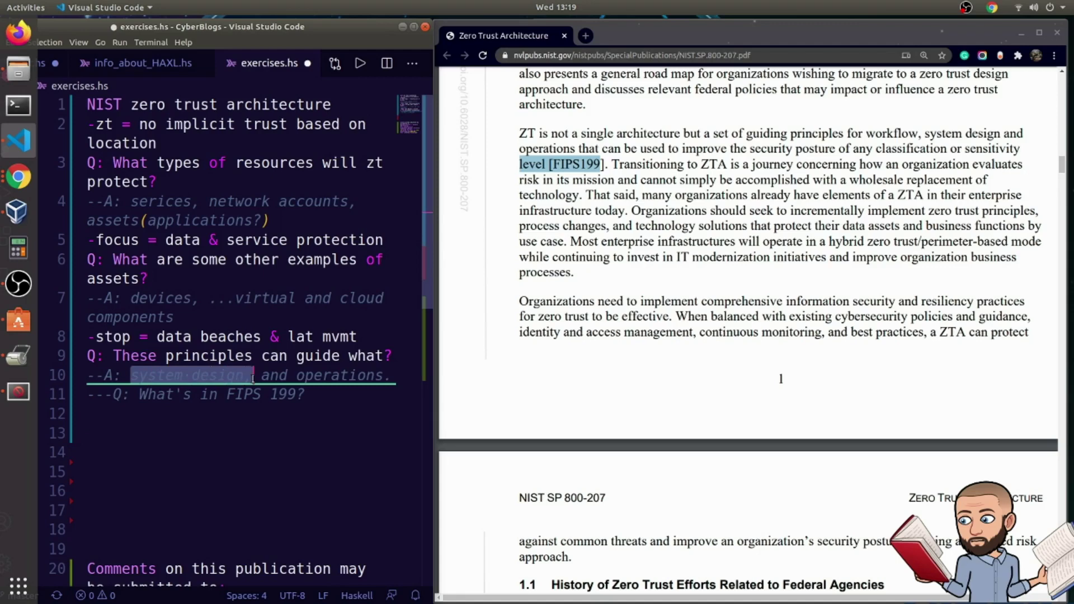
left_click(264, 419)
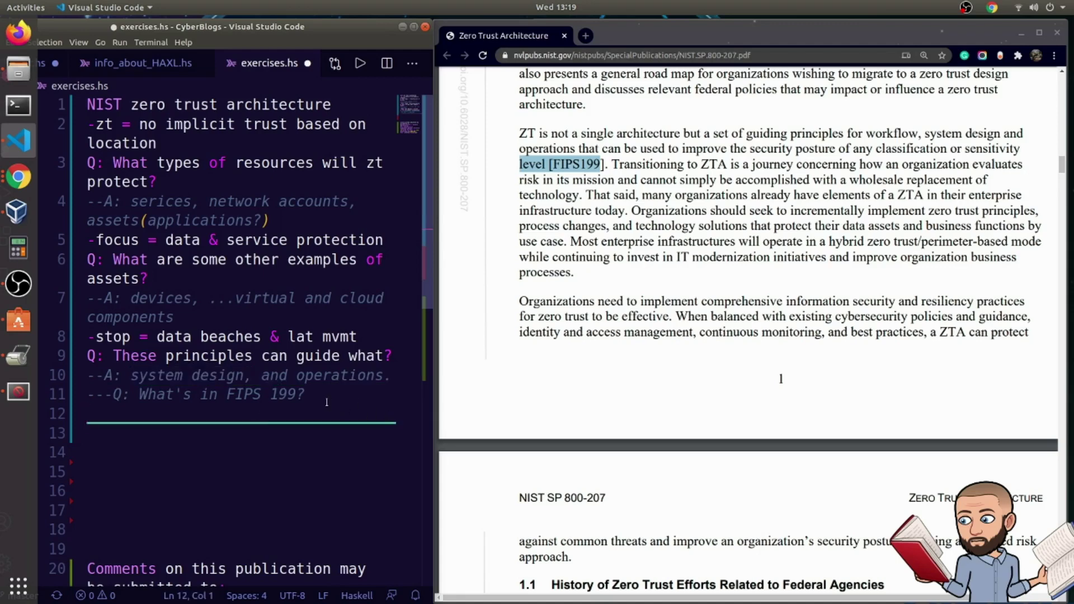
left_click_drag(140, 394, 307, 398)
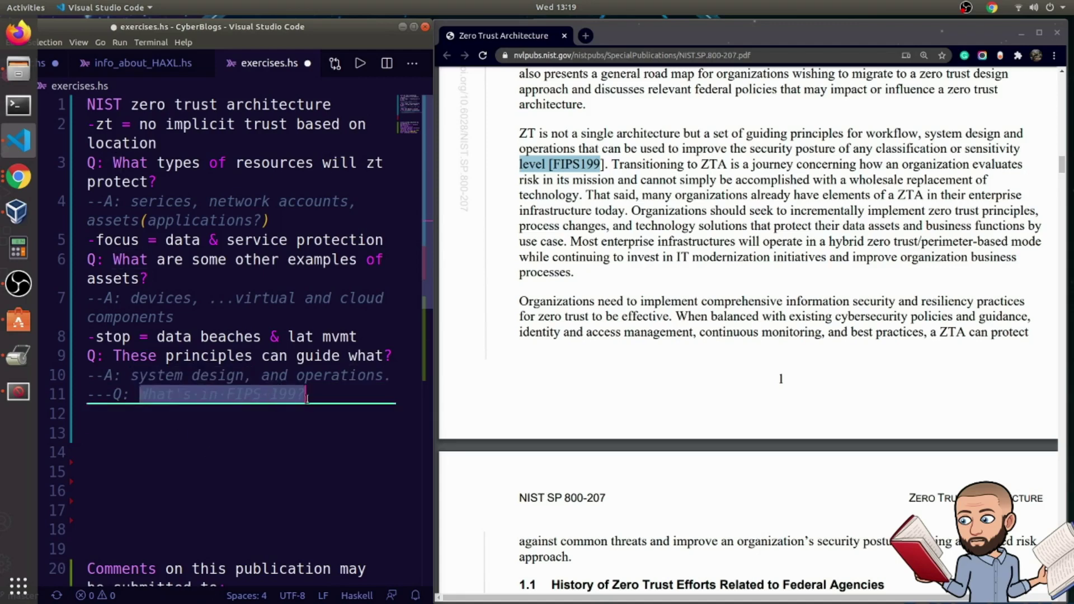
left_click(319, 394)
key("Return")
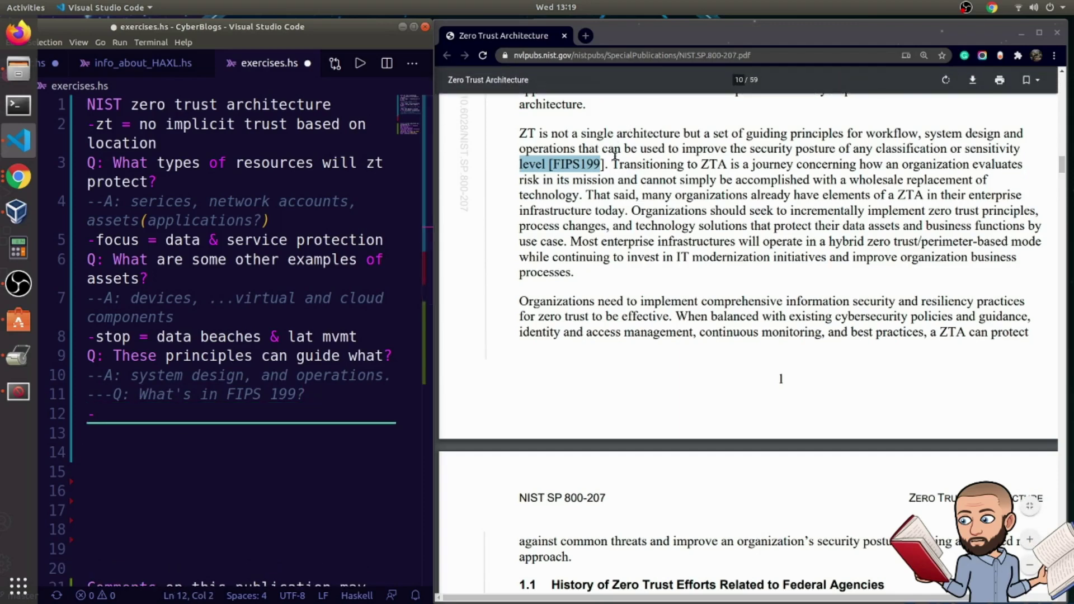
Step: Read the PDF sentences on transitioning to ZTA and incrementally implementing zero trust
left_click_drag(616, 164, 630, 212)
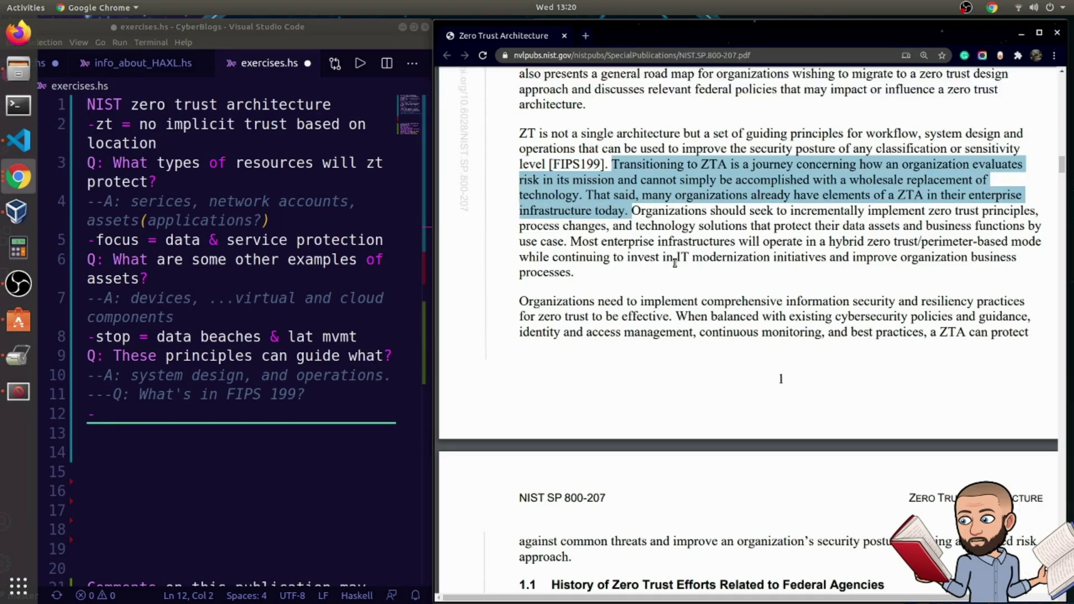
scroll(675, 261, "down", 2)
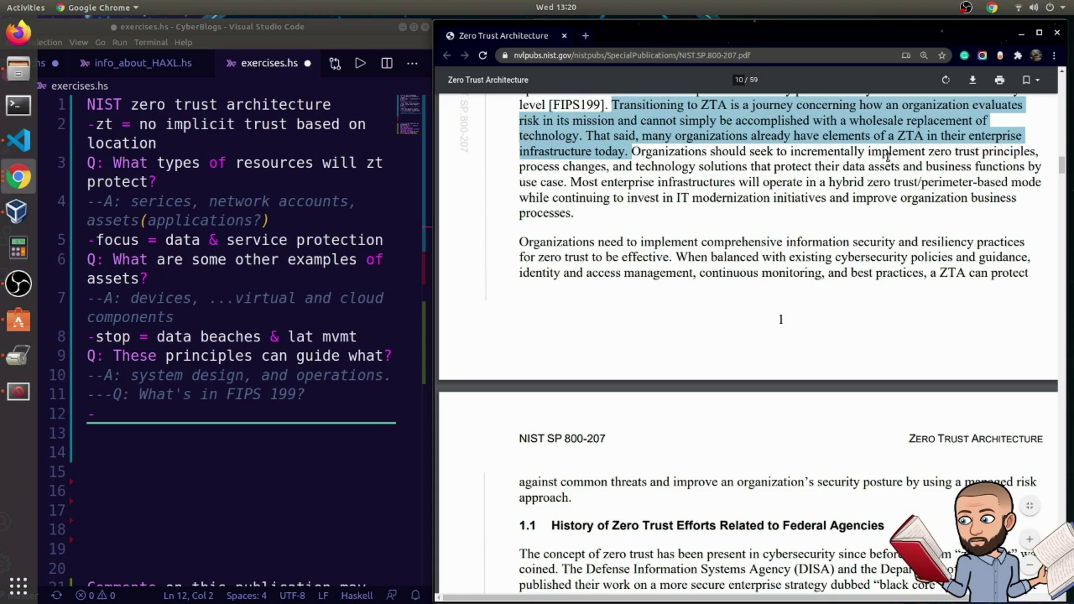
left_click_drag(632, 151, 709, 202)
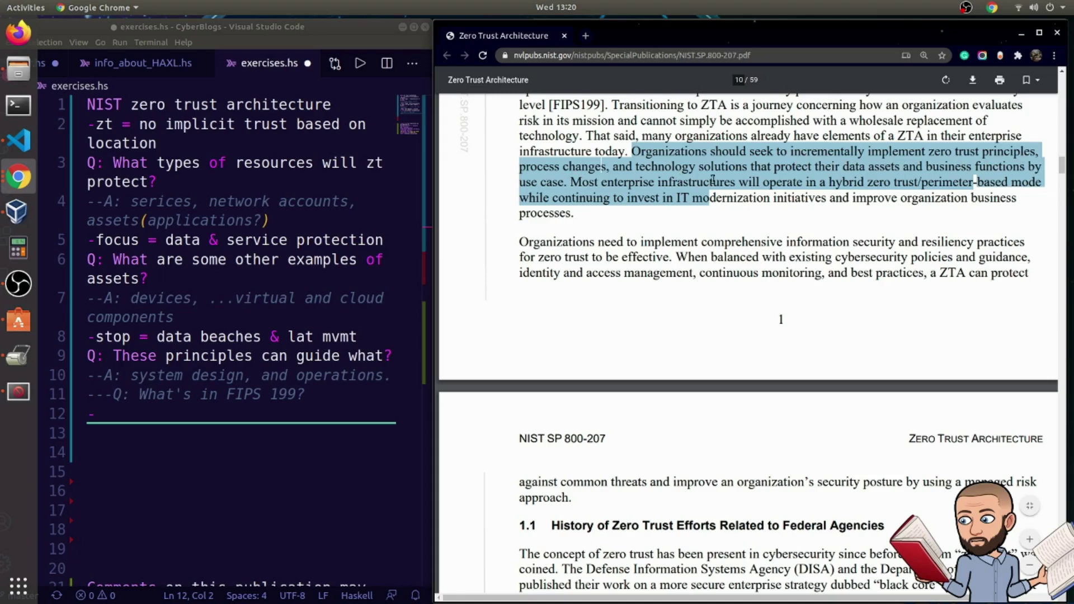
scroll(751, 174, "down", 1)
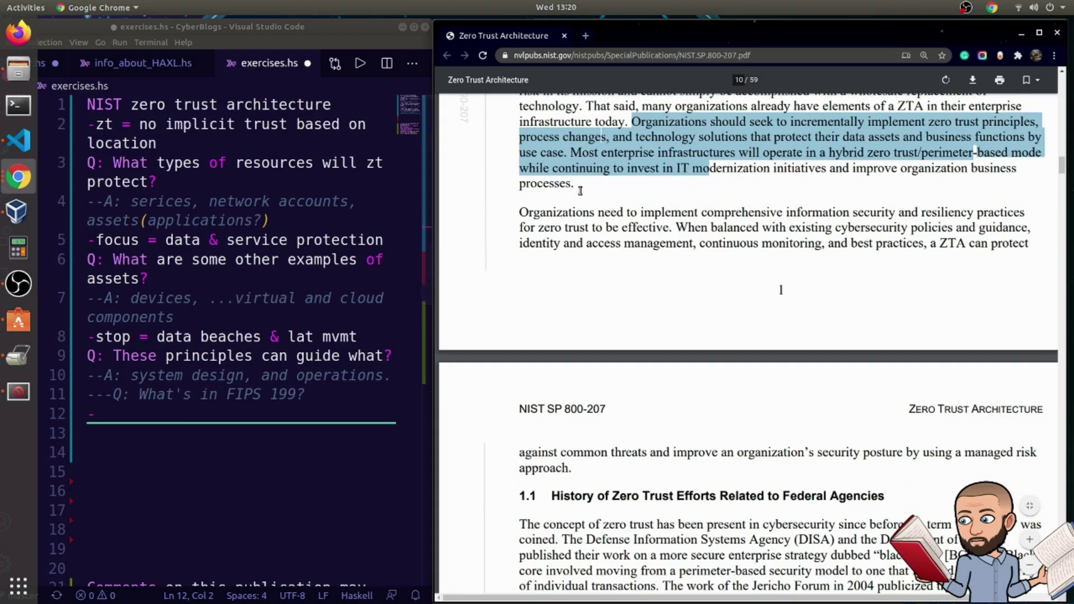
Step: Read the hybrid infrastructure and comprehensive security practices passages, then continue to the page break
left_click_drag(579, 187, 575, 156)
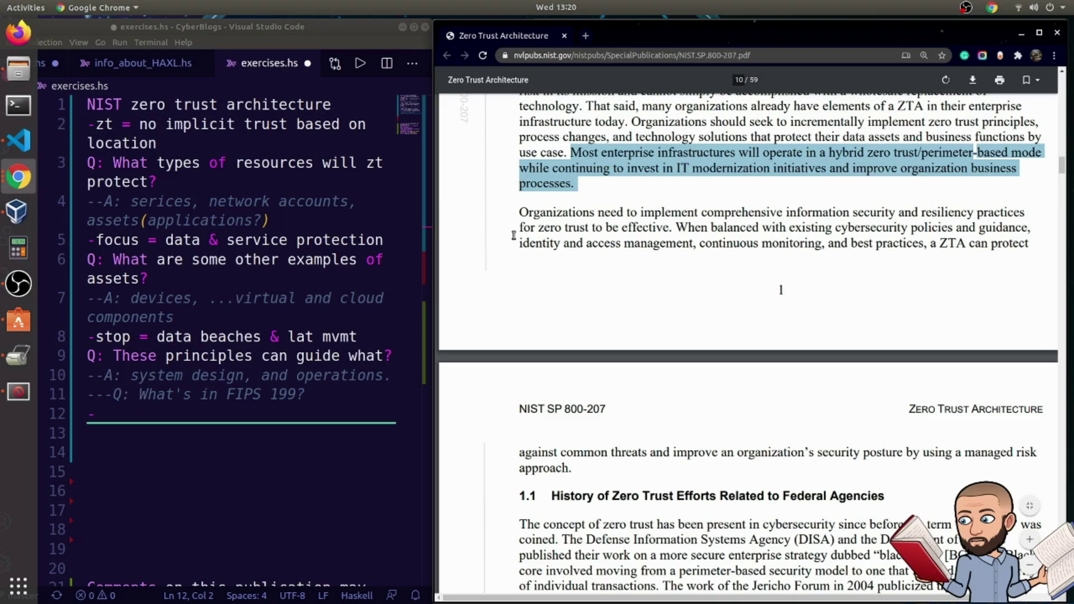
left_click_drag(519, 219, 1030, 246)
scroll(688, 254, "down", 1)
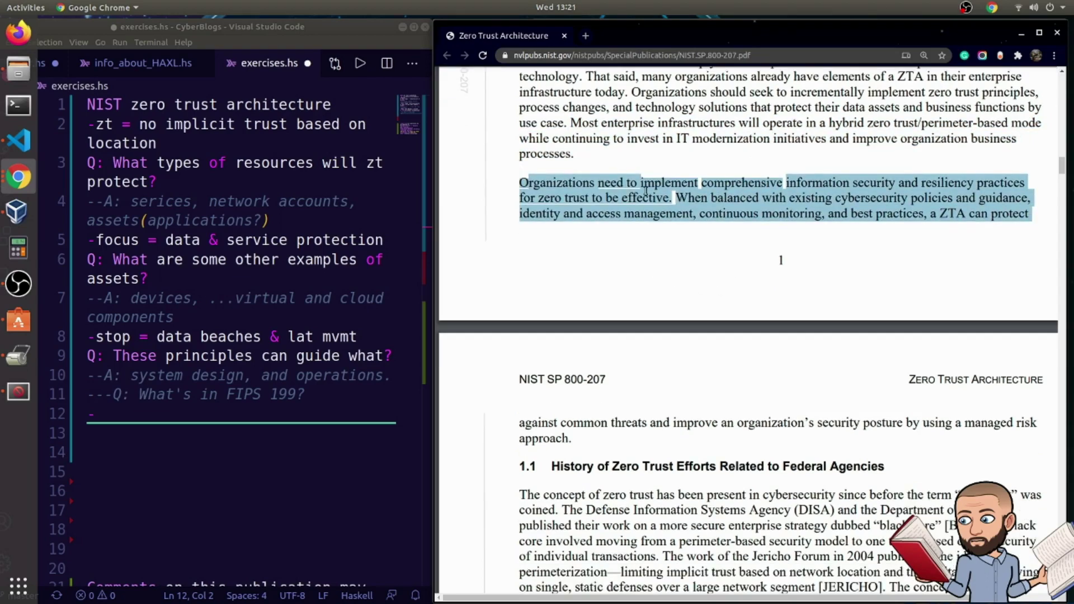
scroll(671, 206, "down", 2)
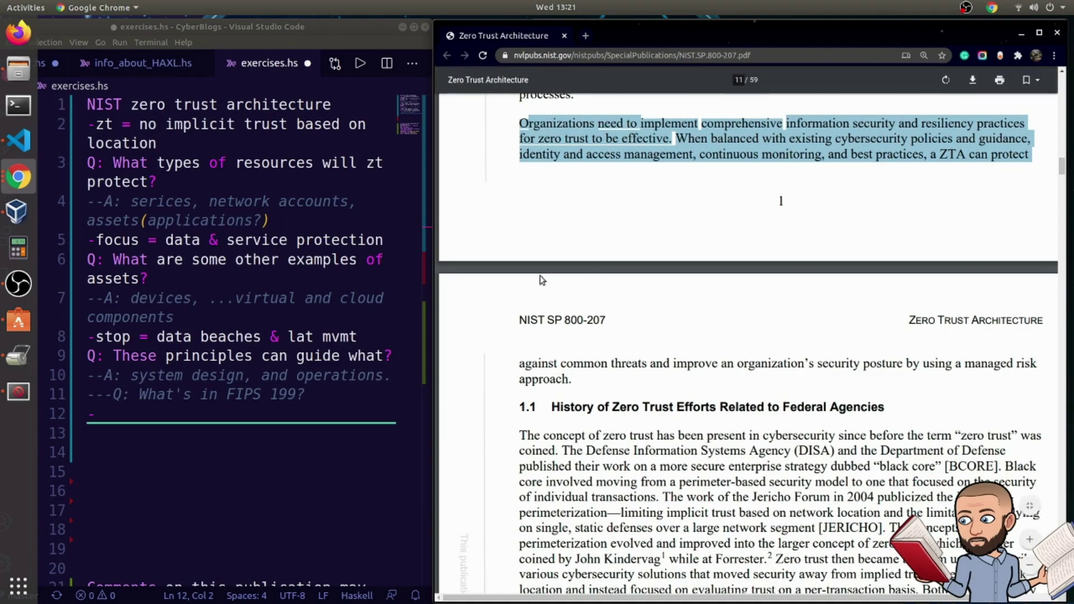
Step: Scroll the PDF down to section 1.1 on federal zero trust history
scroll(542, 268, "down", 2)
double_click(529, 305)
scroll(615, 323, "down", 4)
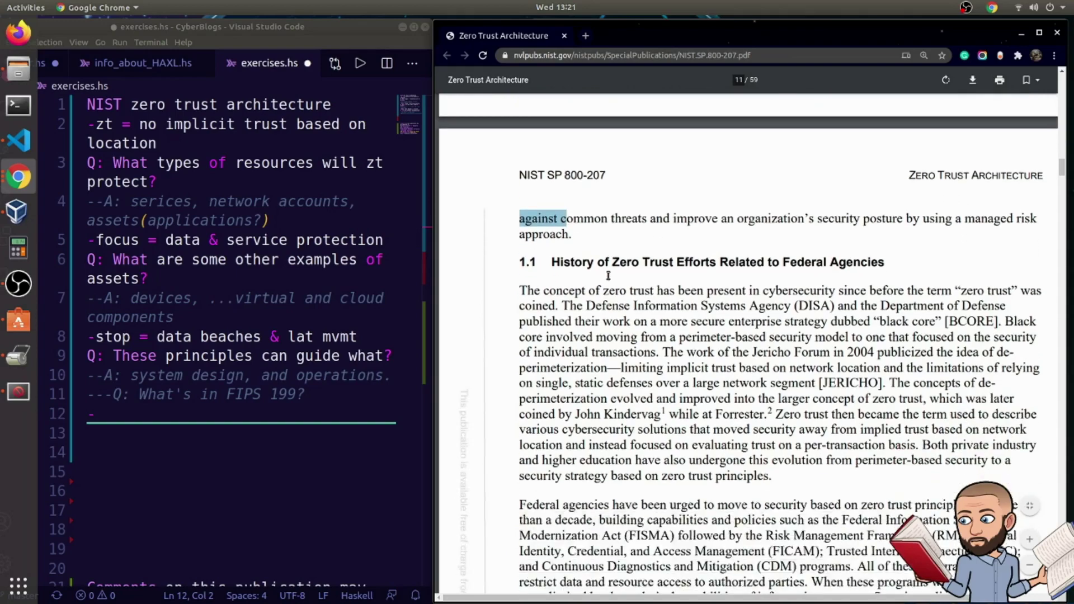
scroll(575, 230, "down", 3)
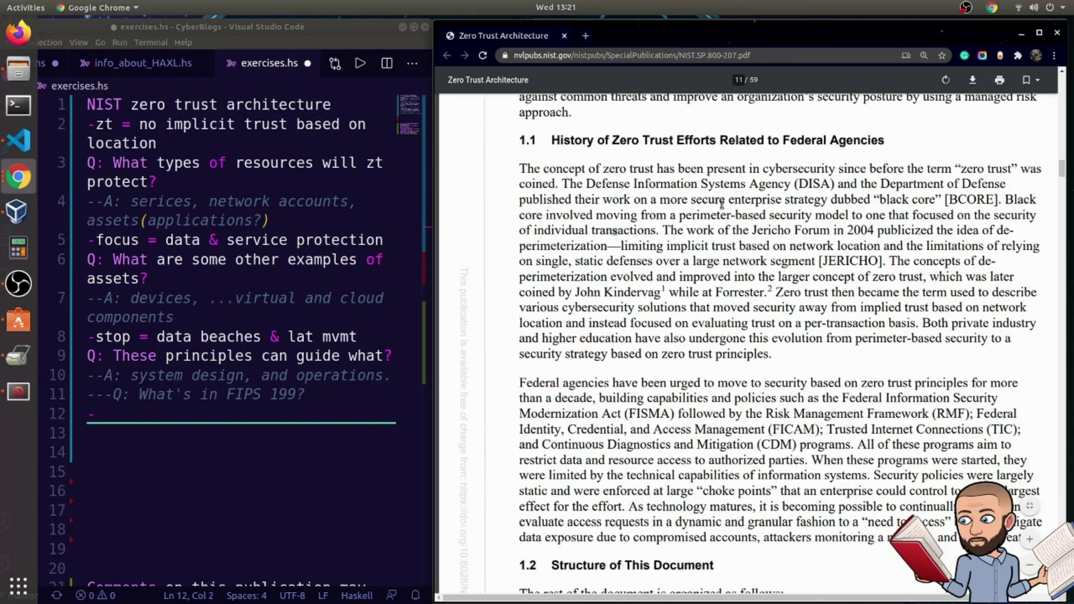
scroll(608, 310, "down", 1)
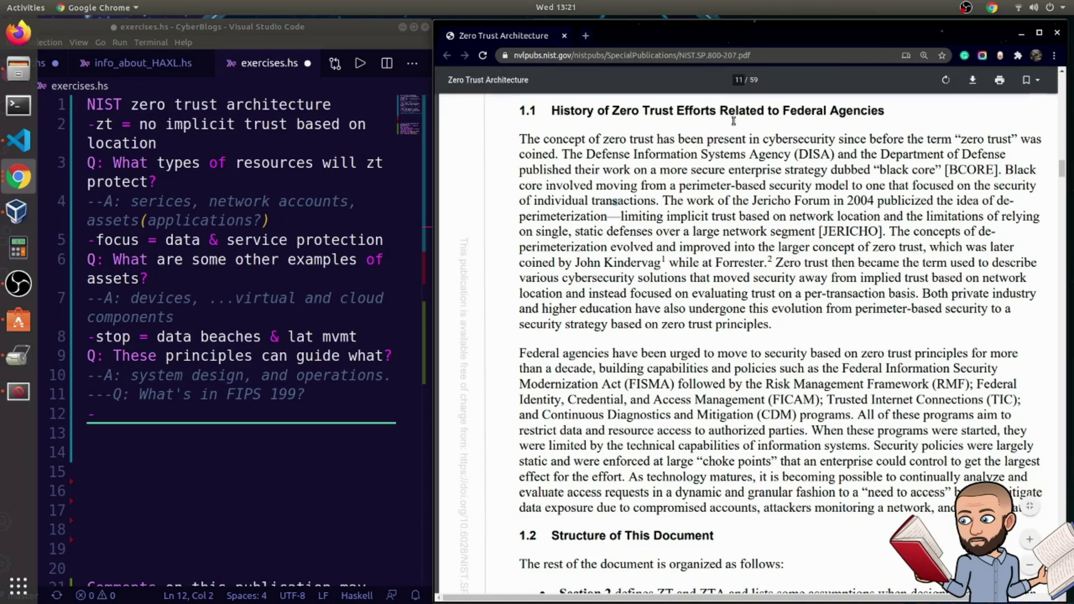
Step: Read the sentences on DISA's black core strategy and the Jericho Forum's move away from perimeter security
left_click_drag(562, 155, 1001, 171)
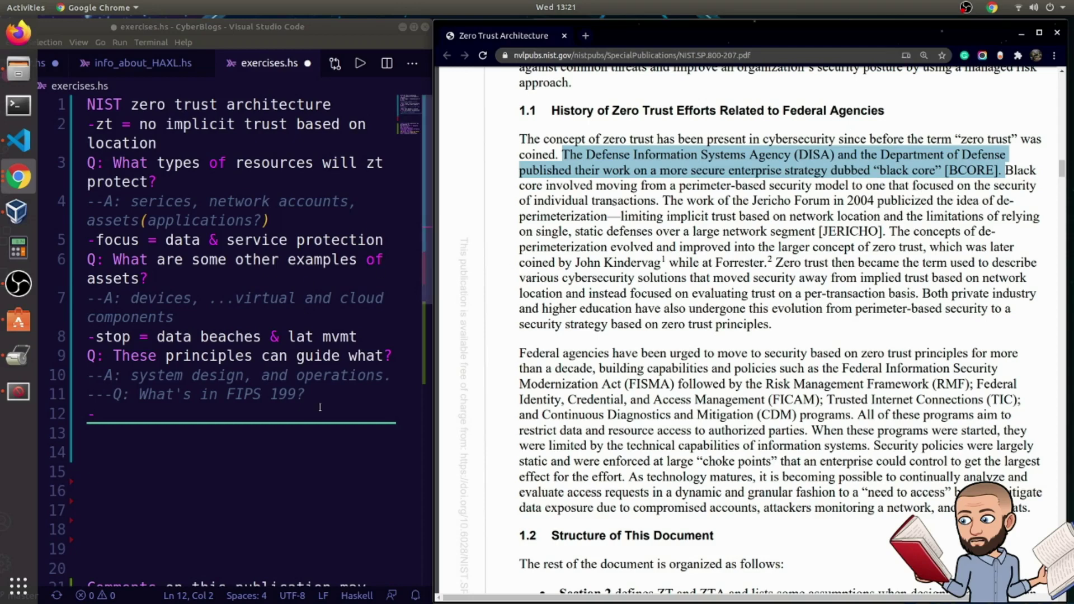
left_click_drag(573, 185, 665, 232)
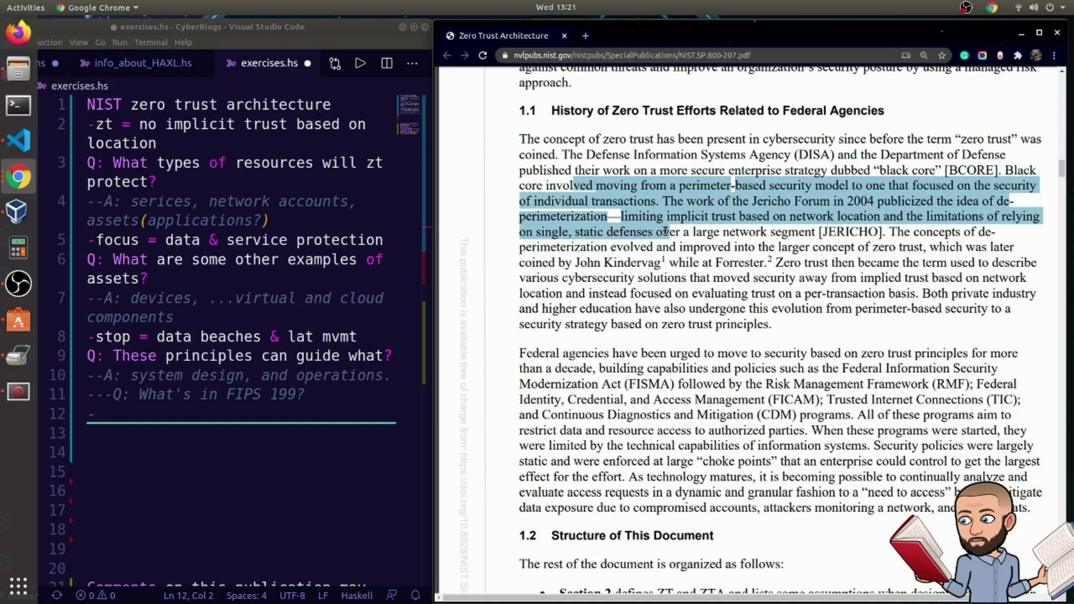
left_click_drag(666, 232, 960, 246)
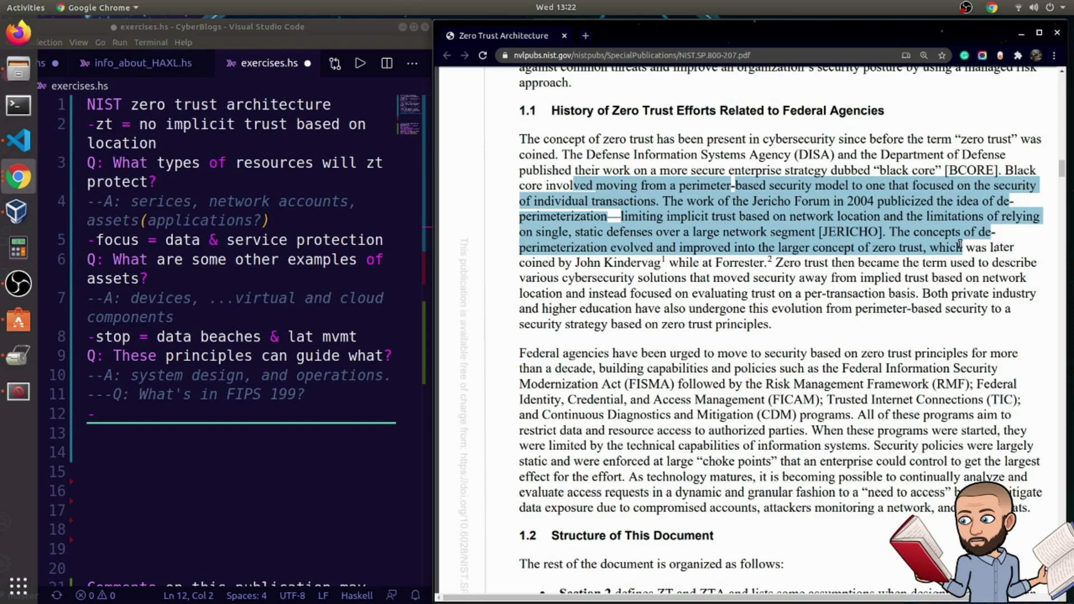
left_click_drag(960, 246, 917, 244)
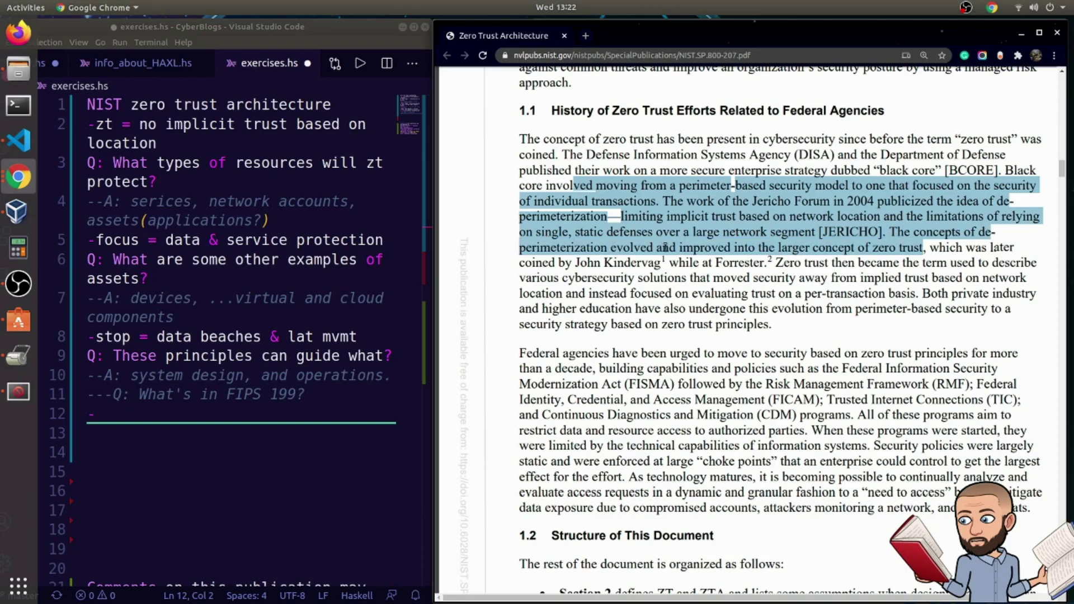
left_click(882, 230)
Step: Read the sentences on how zero trust evolved, then scroll to the federal agencies paragraph
left_click_drag(819, 232, 795, 342)
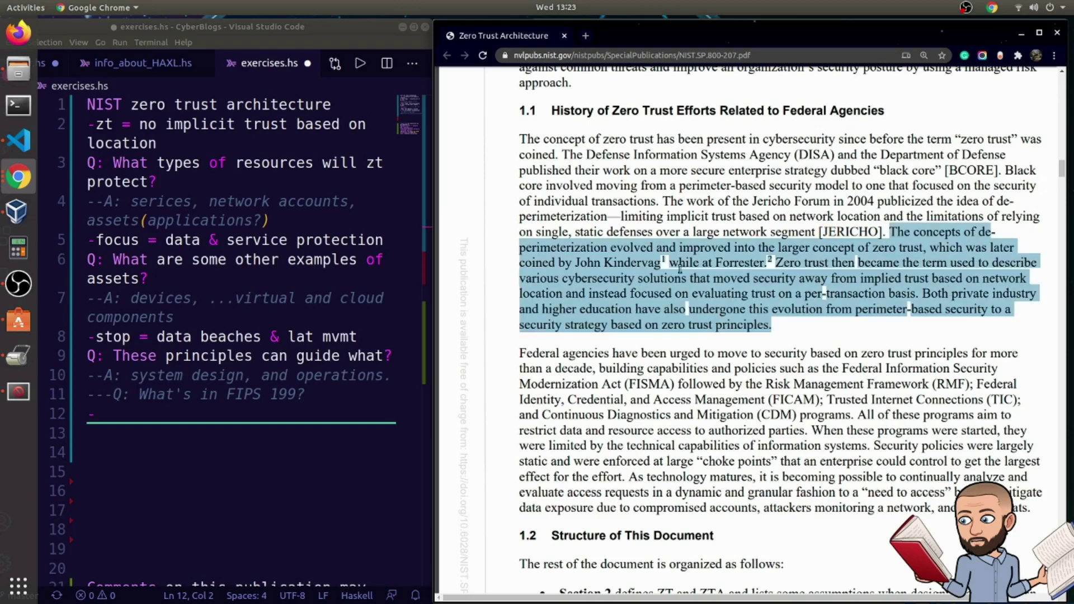
scroll(680, 268, "down", 1)
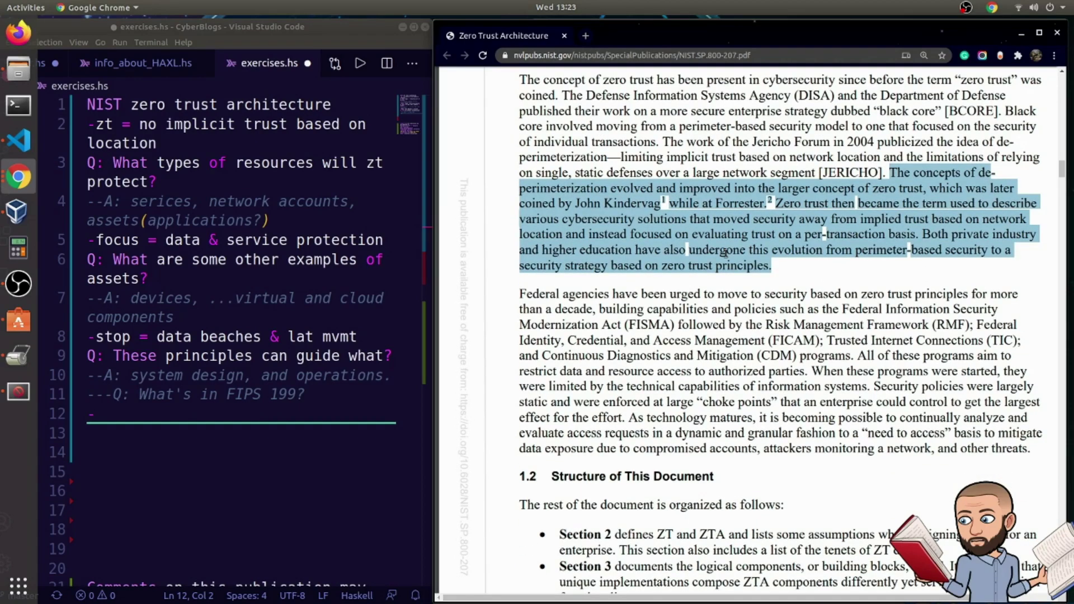
scroll(799, 181, "down", 2)
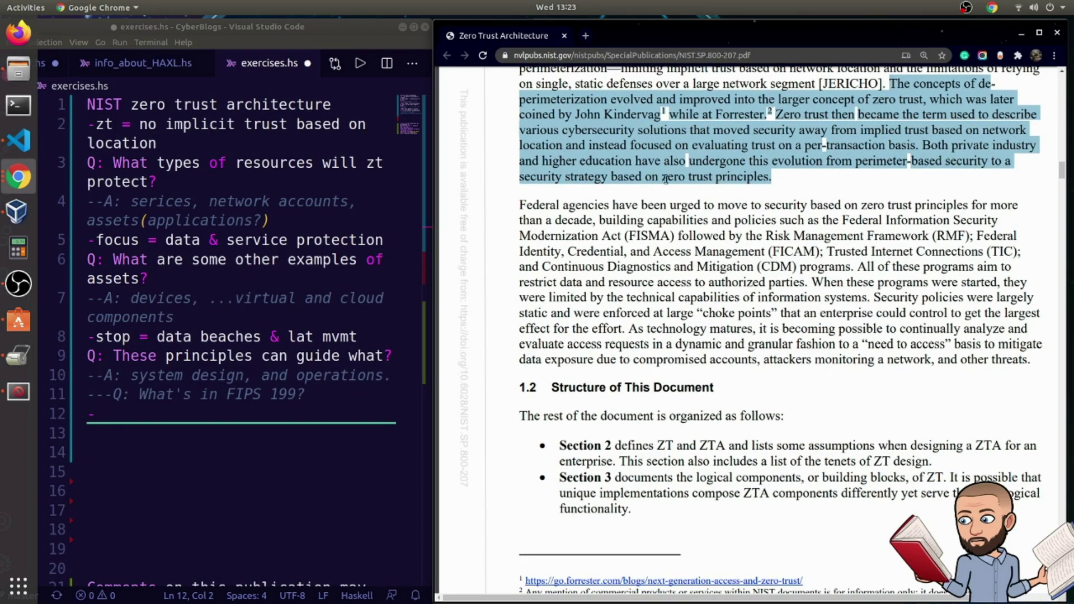
scroll(641, 235, "down", 2)
Step: Highlight the FICAM, TIC and Continuous Diagnostics and Mitigation program names
left_click_drag(519, 145, 974, 177)
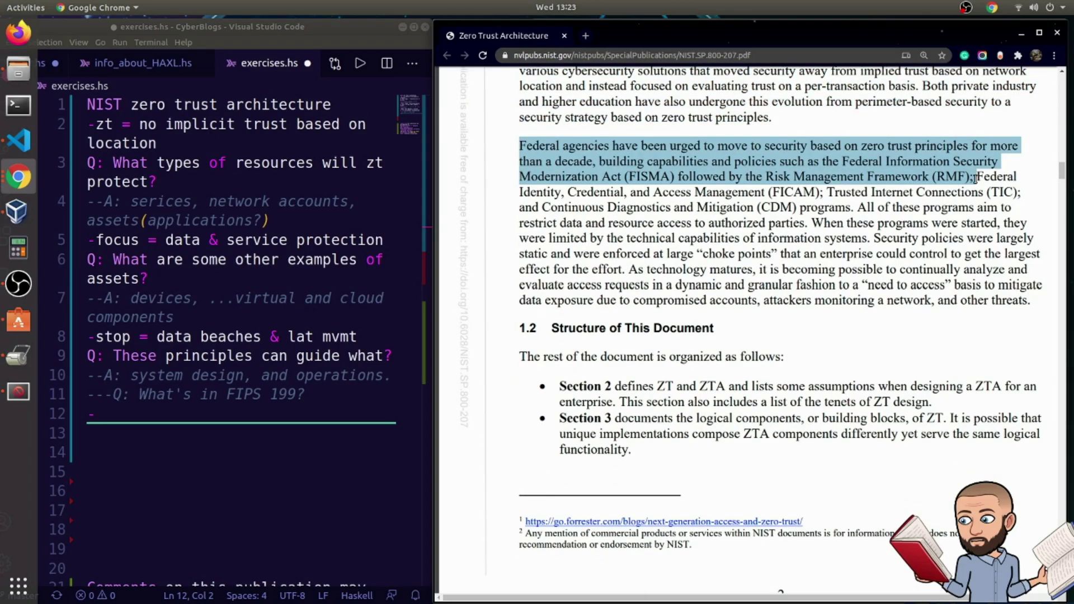
left_click_drag(974, 178, 851, 206)
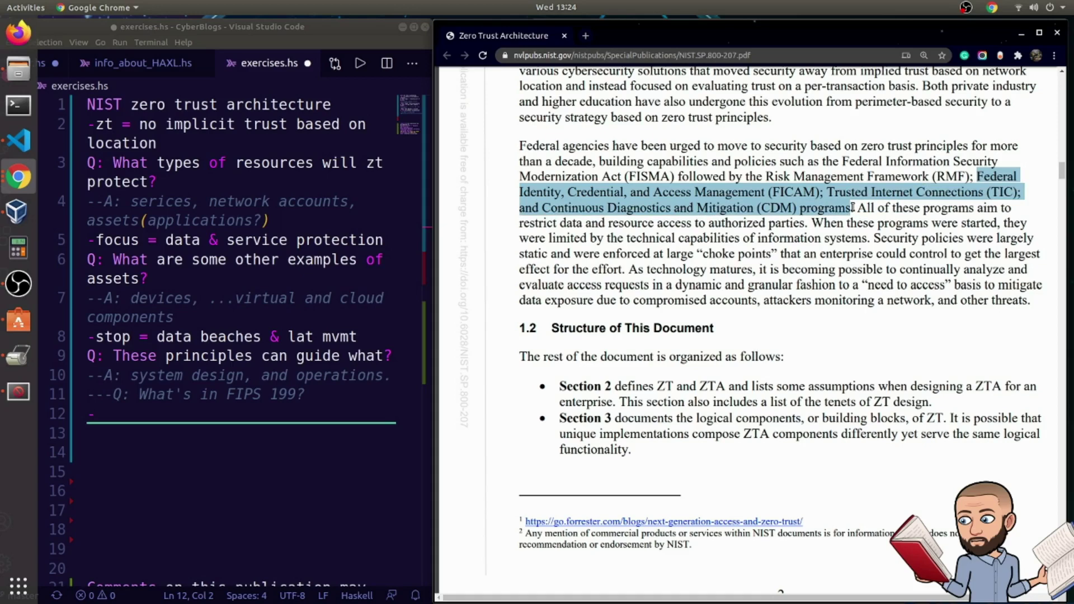
left_click_drag(851, 207, 1025, 194)
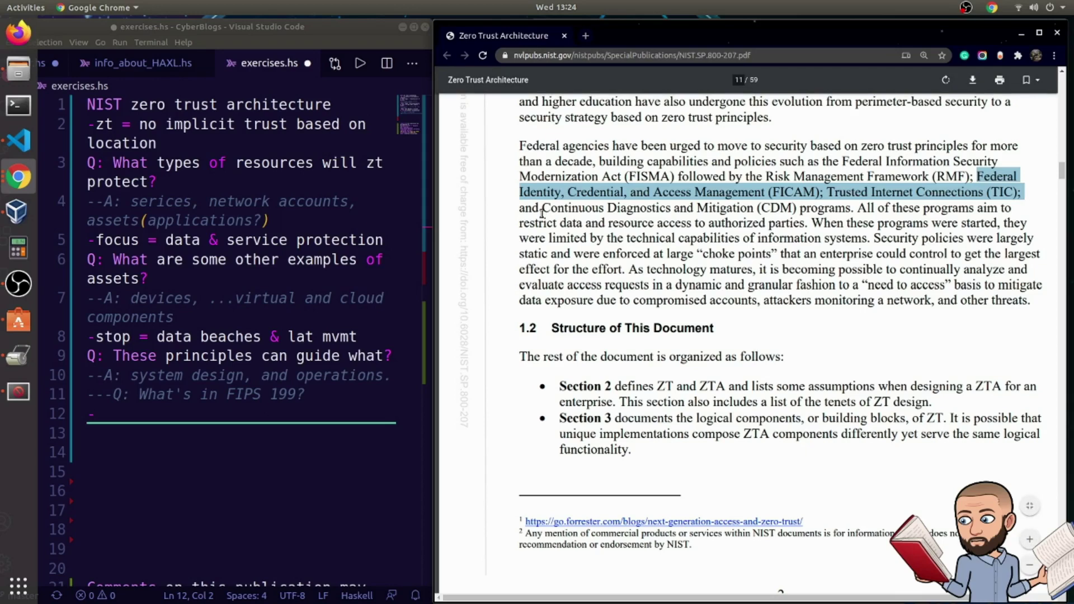
left_click_drag(533, 209, 852, 209)
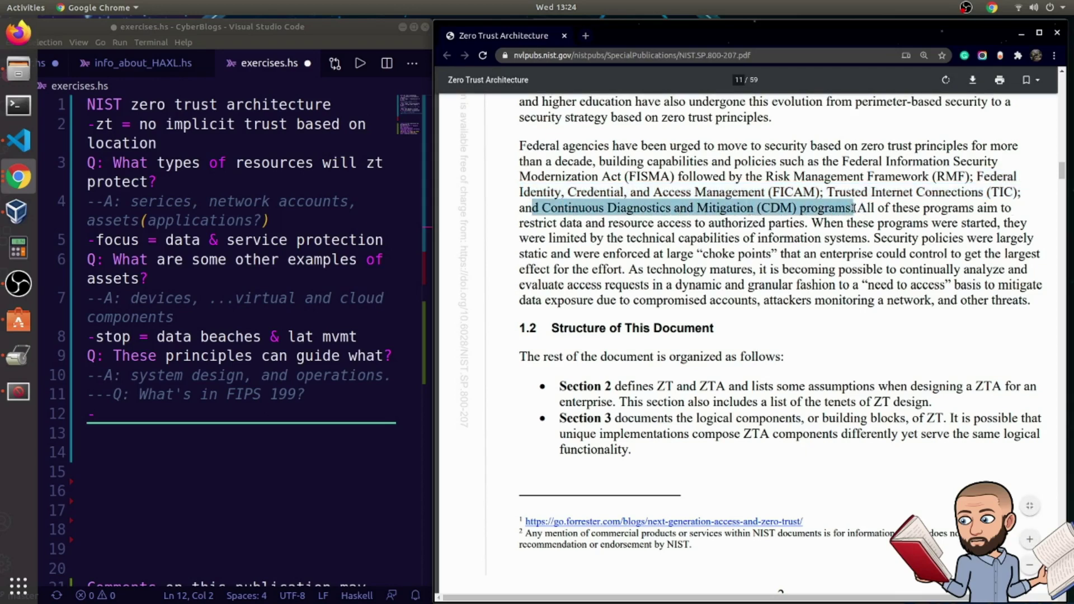
left_click(107, 417)
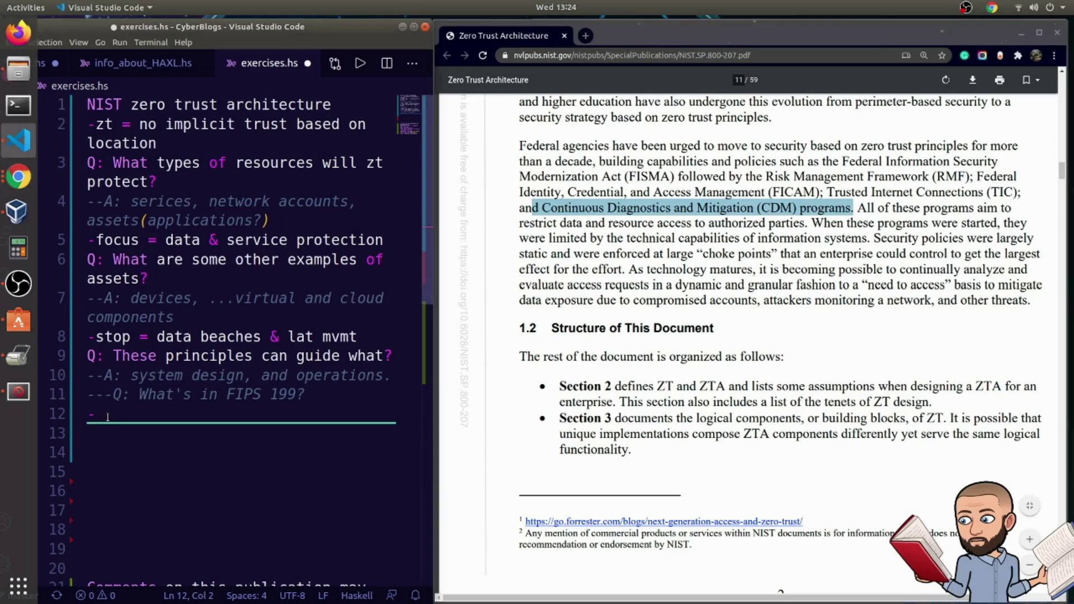
Step: Replace the stray dash on line 12 with a 'TODO::' line for FICAM, TIC and CDM
key("BackSpace")
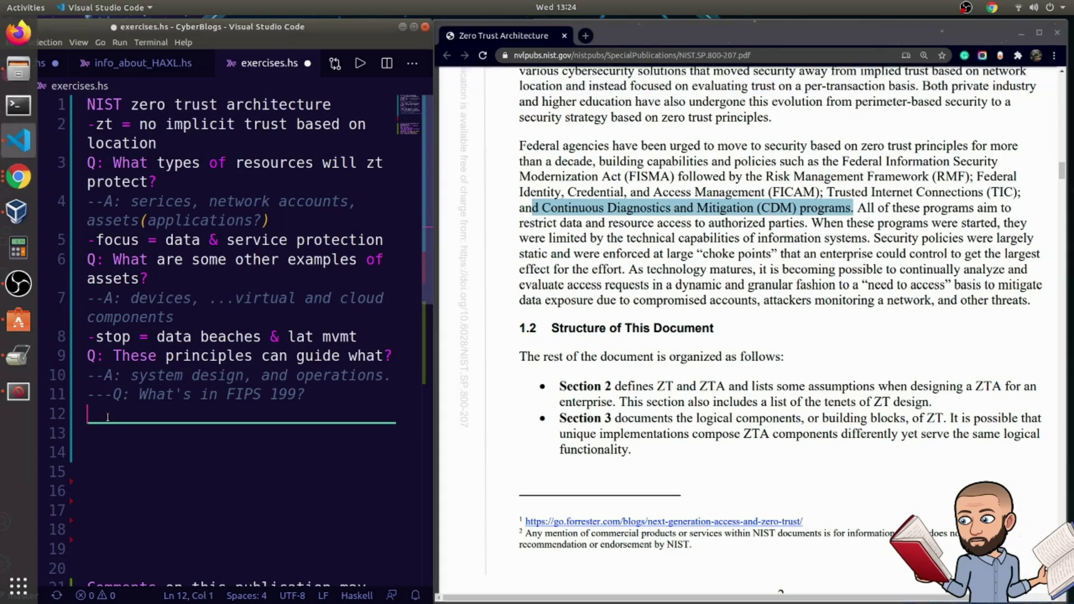
key("Return")
type("TODO::Whats FICAM TIC and CDM?")
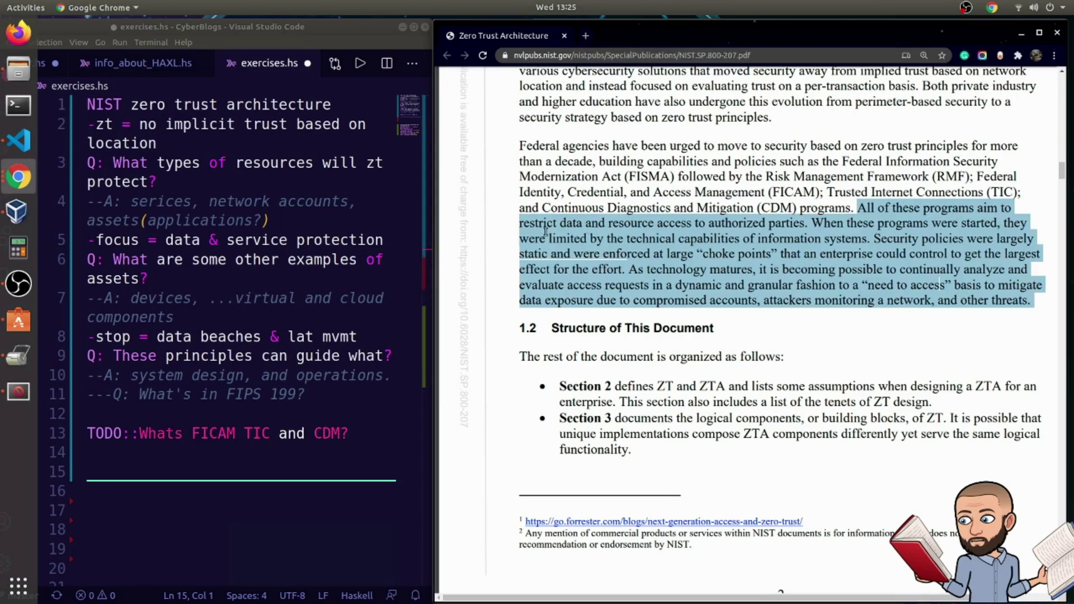
Step: Re-read the PDF sentence on restricting access to authorized parties for the page-2 correction
left_click(720, 233)
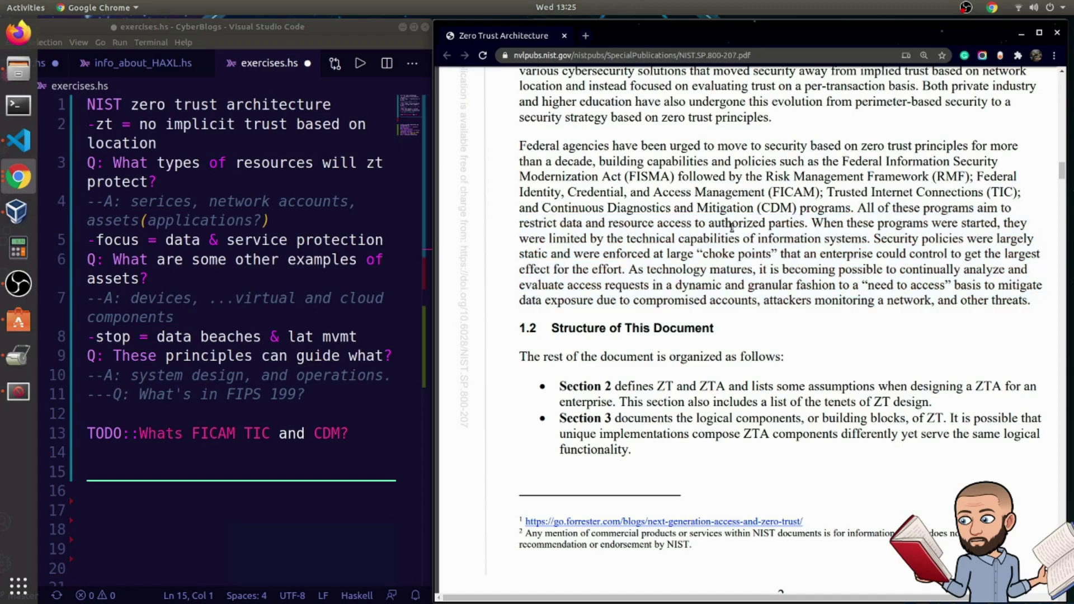
left_click_drag(826, 223, 710, 227)
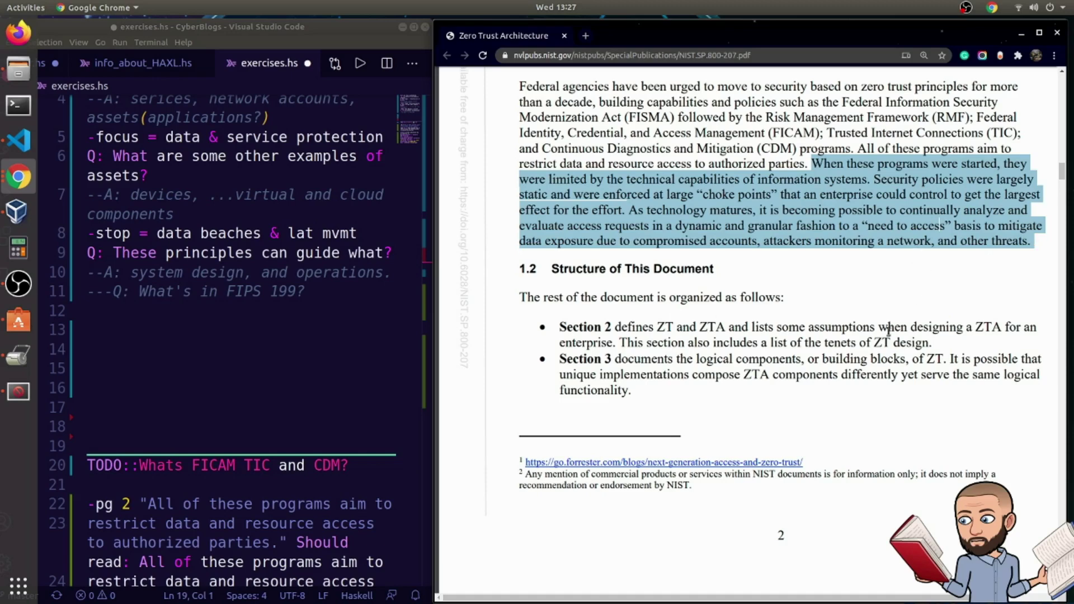
left_click(670, 202)
Step: Read the phrase on large choke points, then go on to page 13, Section 2 Zero Trust Basics
left_click_drag(659, 193, 791, 193)
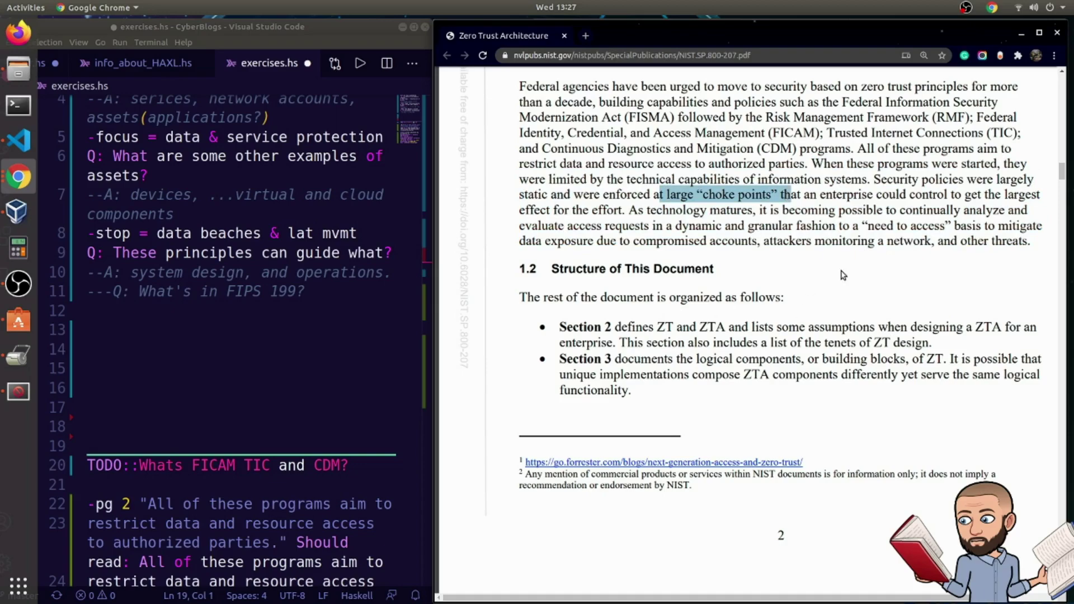
scroll(834, 254, "down", 2)
left_click(730, 215)
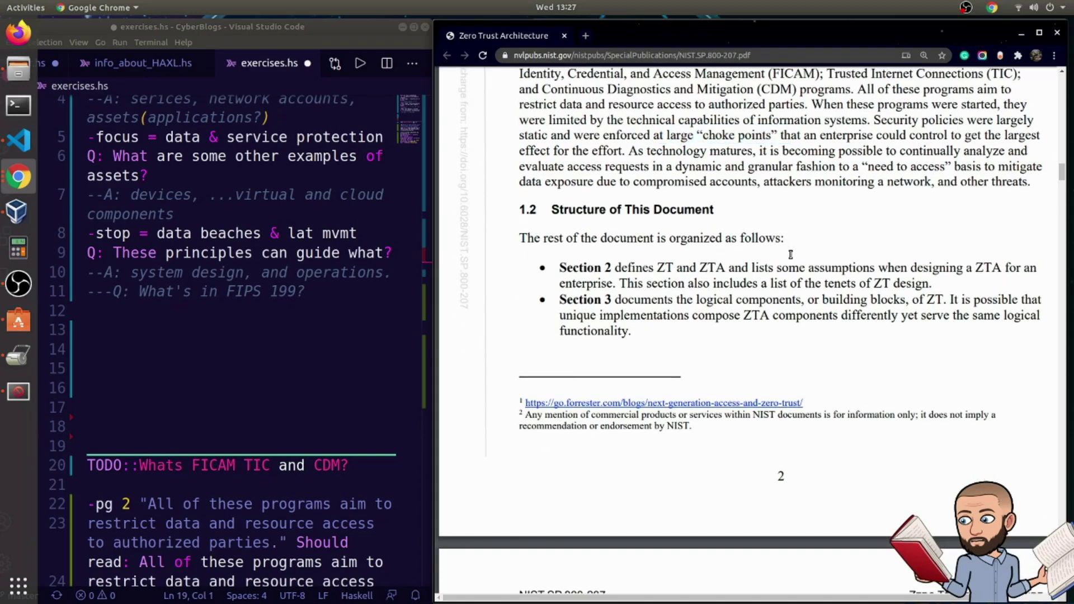
scroll(749, 289, "down", 4)
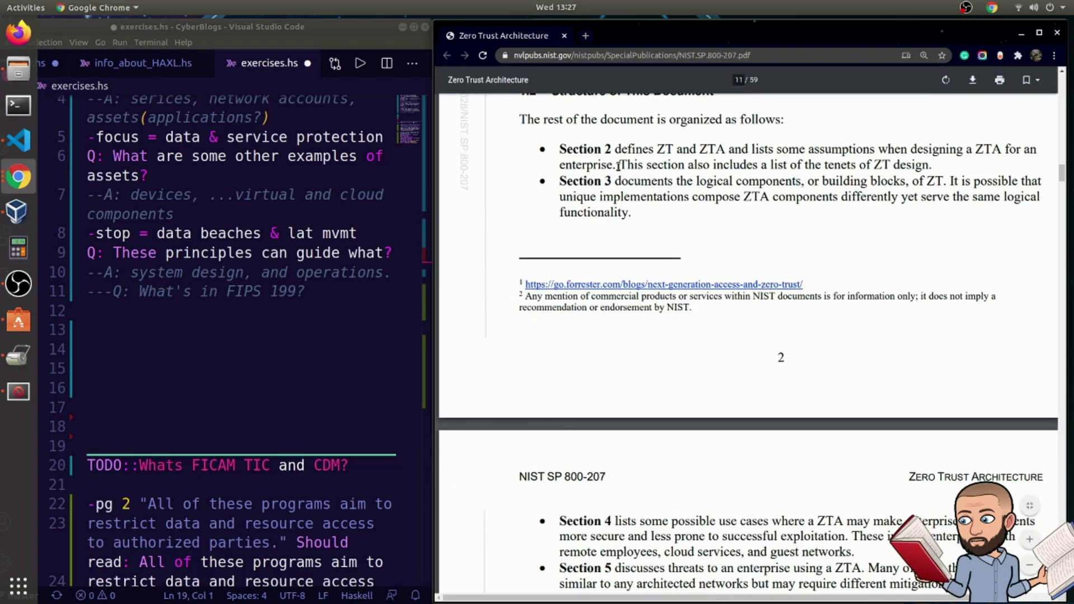
scroll(639, 165, "up", 2)
scroll(642, 185, "down", 15)
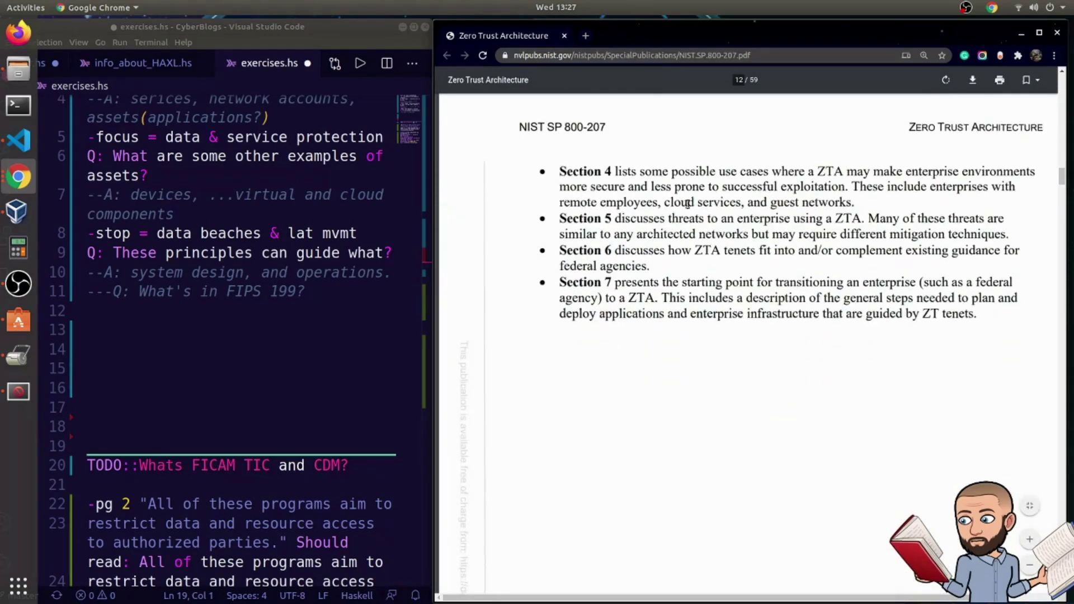
scroll(798, 230, "down", 10)
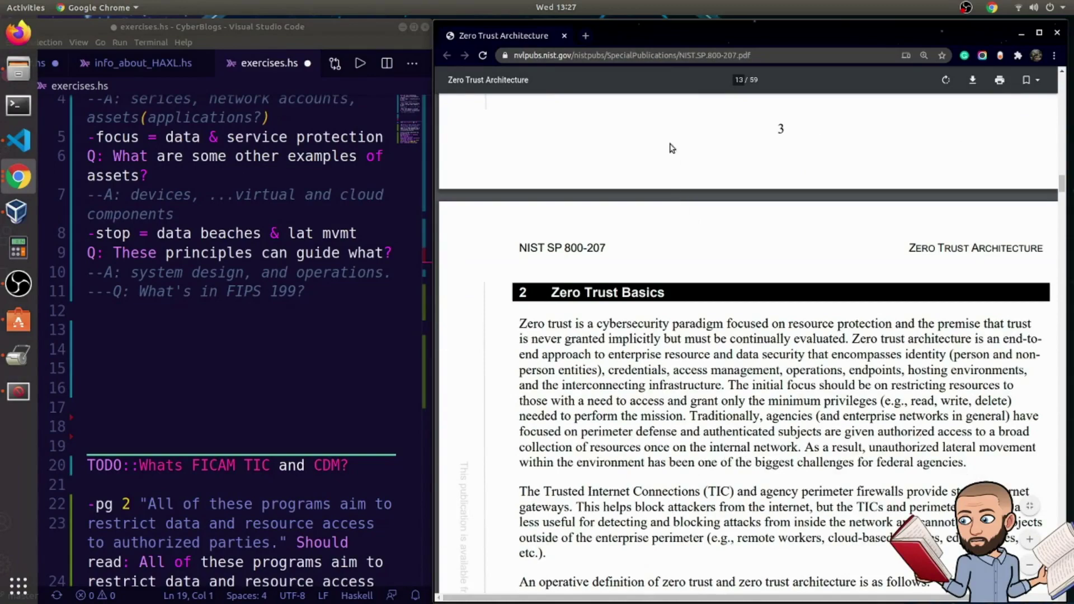
scroll(672, 148, "down", 3)
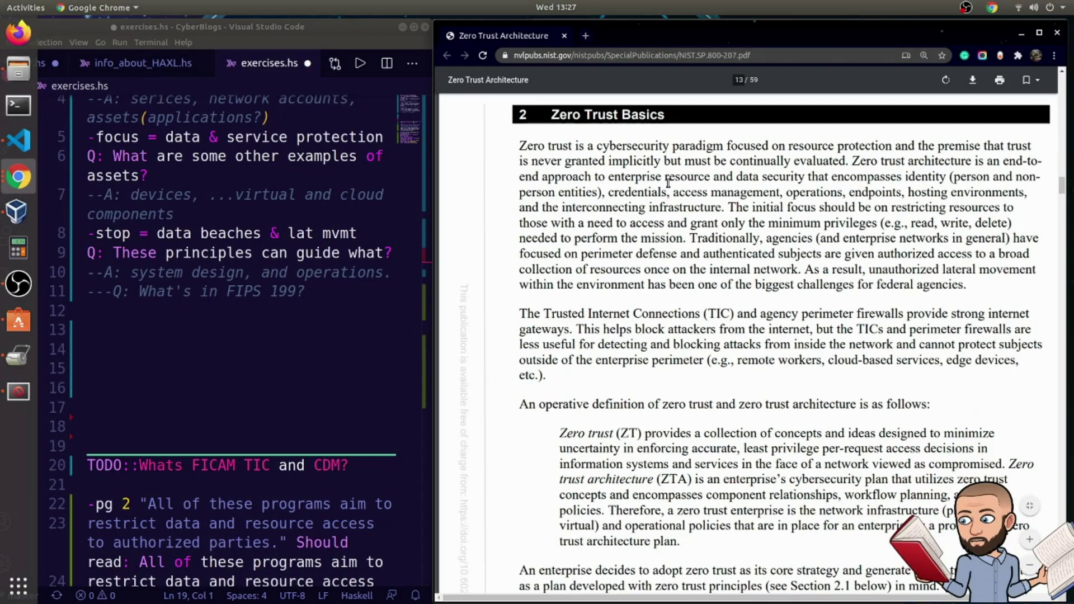